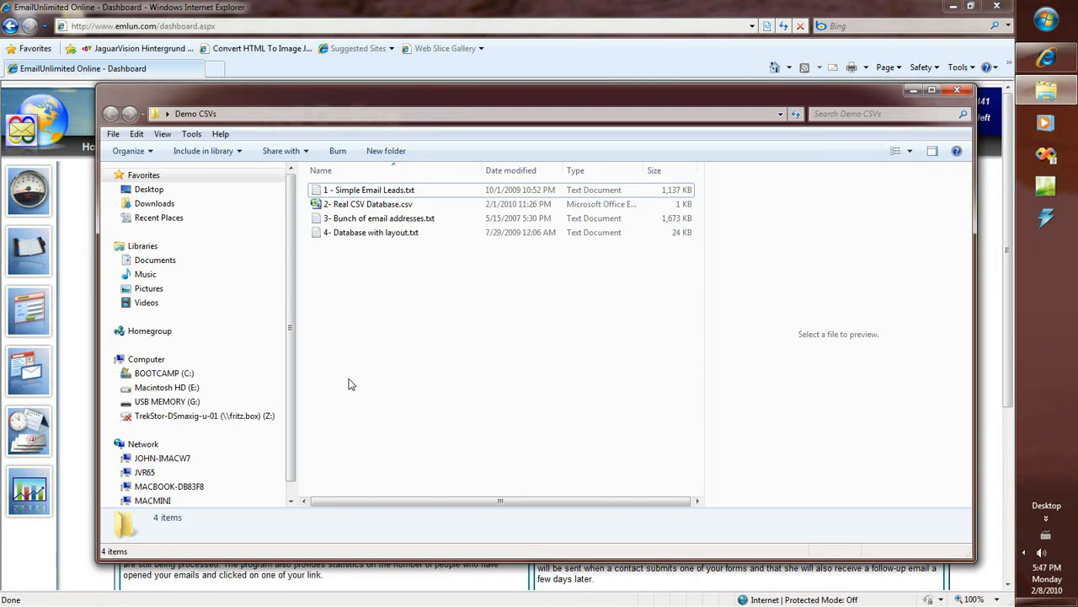
Preview the contents of "1 - Simple Email Leads.txt" and "2- Real CSV Database.csv" in the Demo CSVs folder.
click(347, 195)
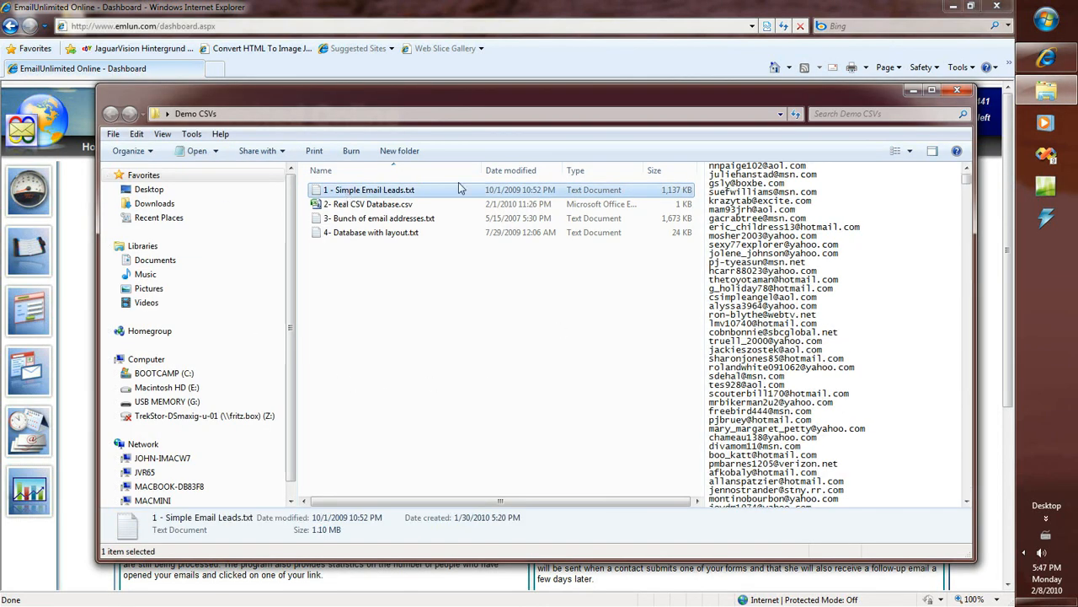
mouse_move(966, 184)
mouse_down()
mouse_move(963, 350)
mouse_move(961, 172)
mouse_up()
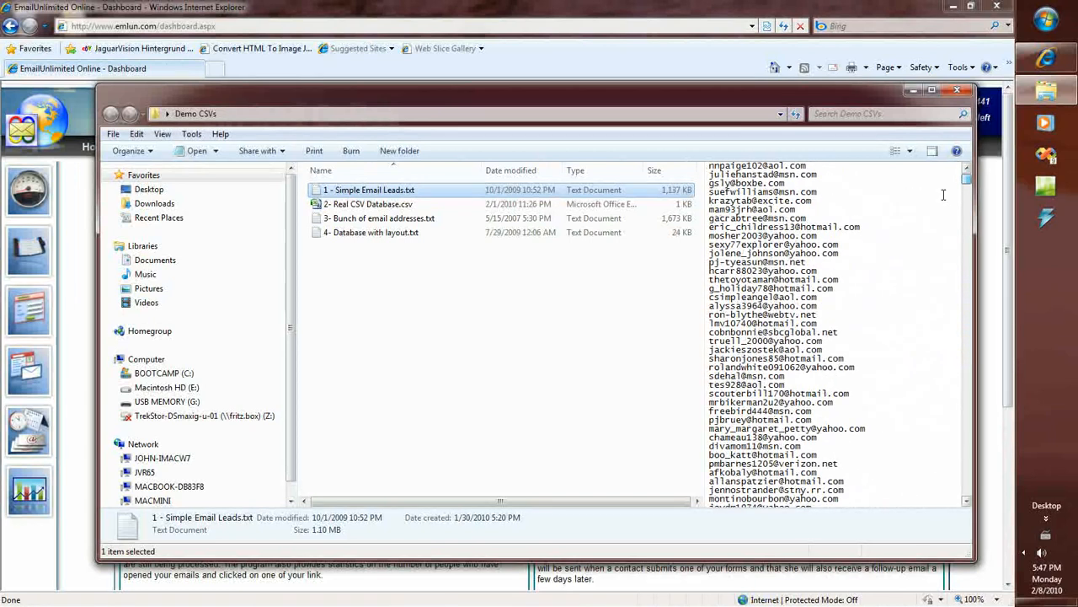
click(358, 205)
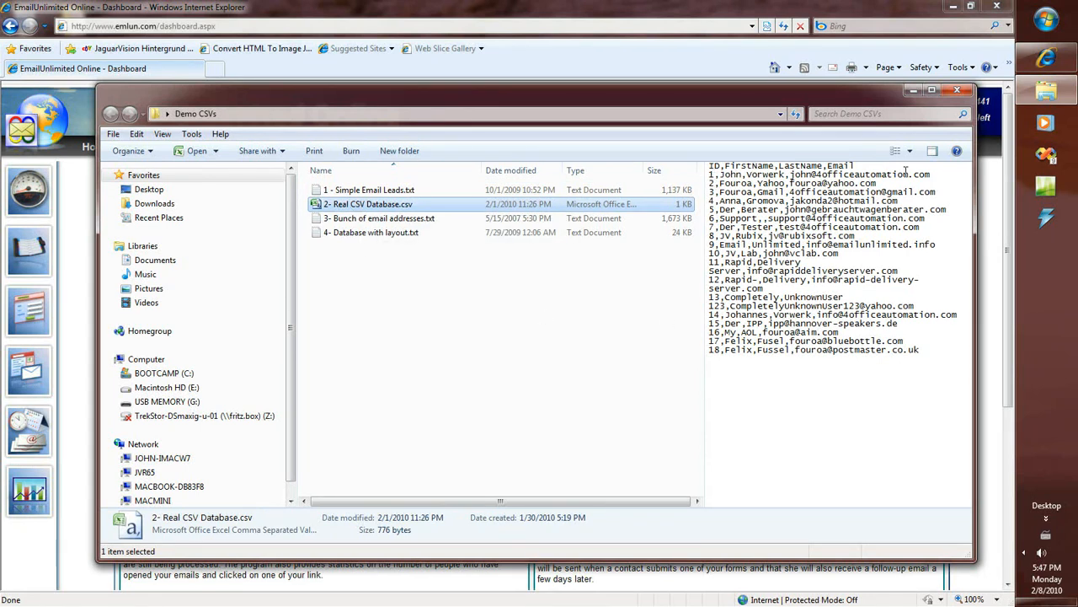
Open "3- Bunch of email addresses.txt" in Notepad, look through its unstructured contact records, and close it.
click(360, 219)
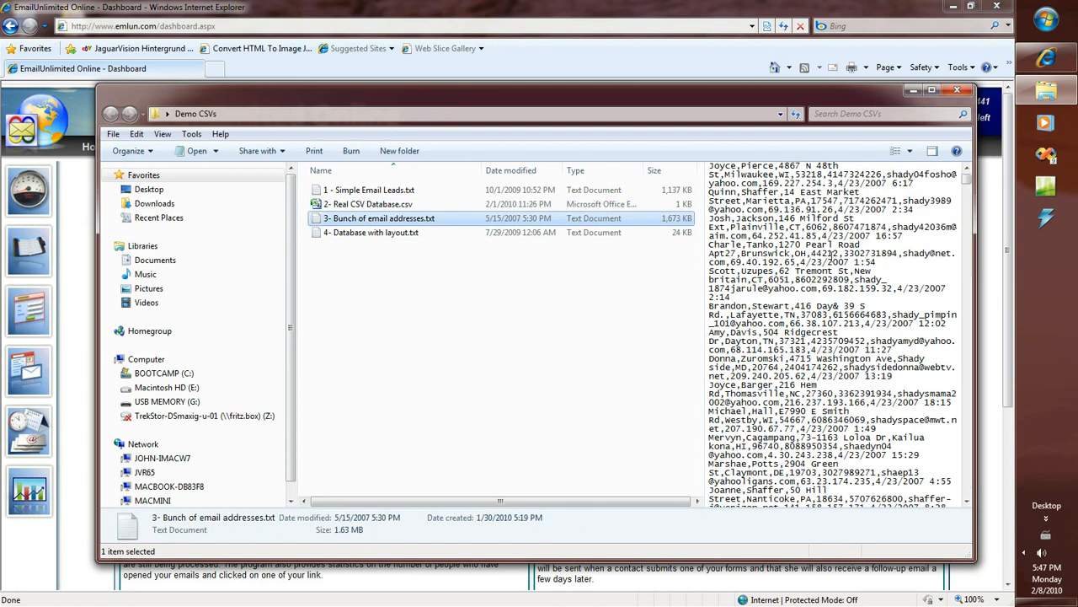
double_click(589, 221)
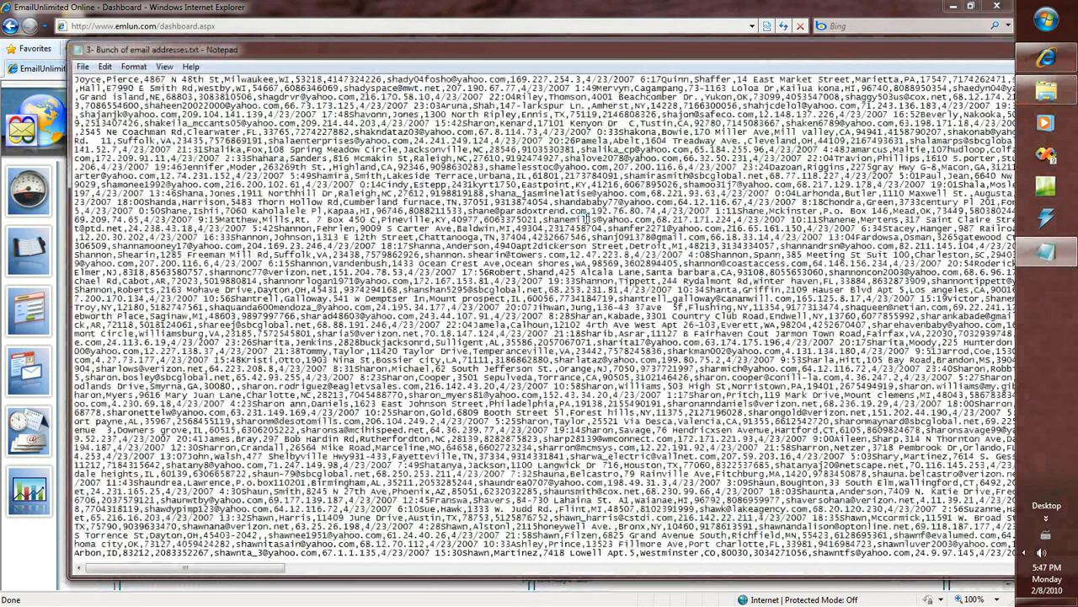
scroll(592, 546, down, 14)
scroll(544, 317, down, 15)
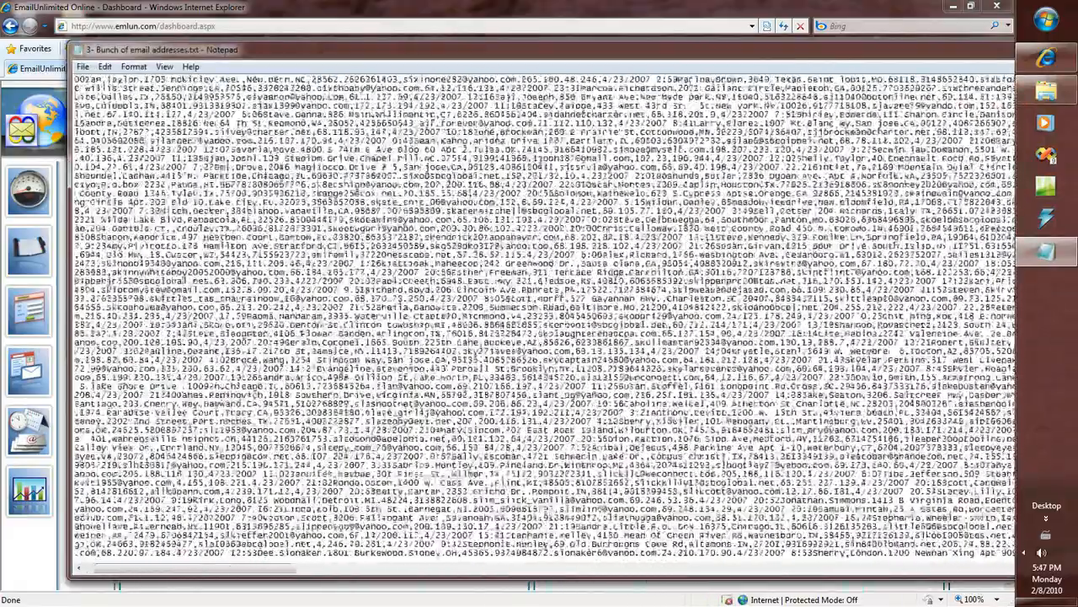
scroll(544, 317, down, 14)
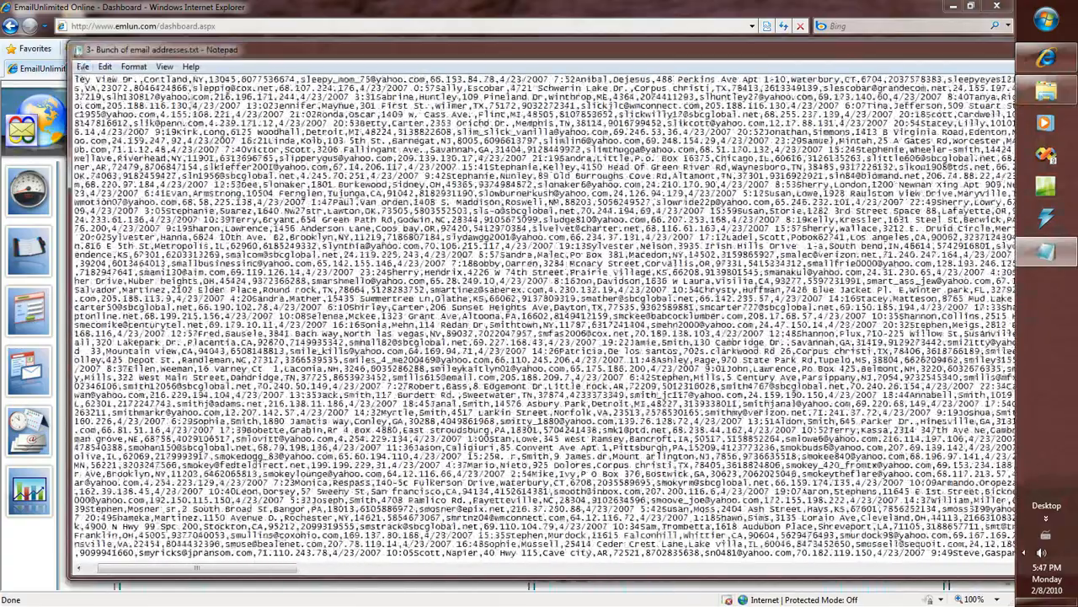
double_click(79, 51)
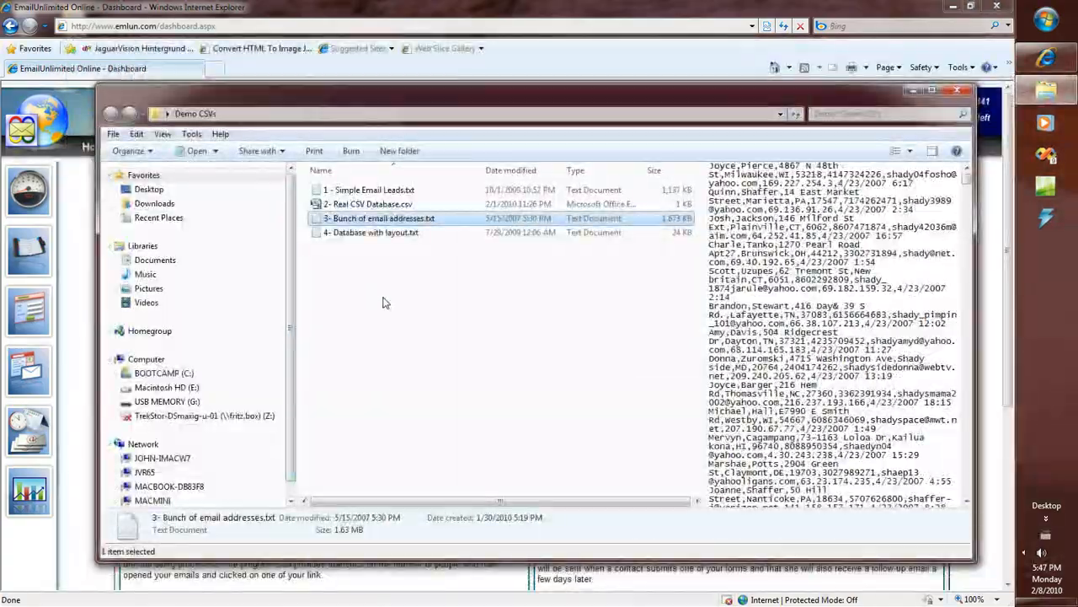
Open "4- Database with layout.txt" in Notepad, look through its table of contact rows, and close it.
click(378, 232)
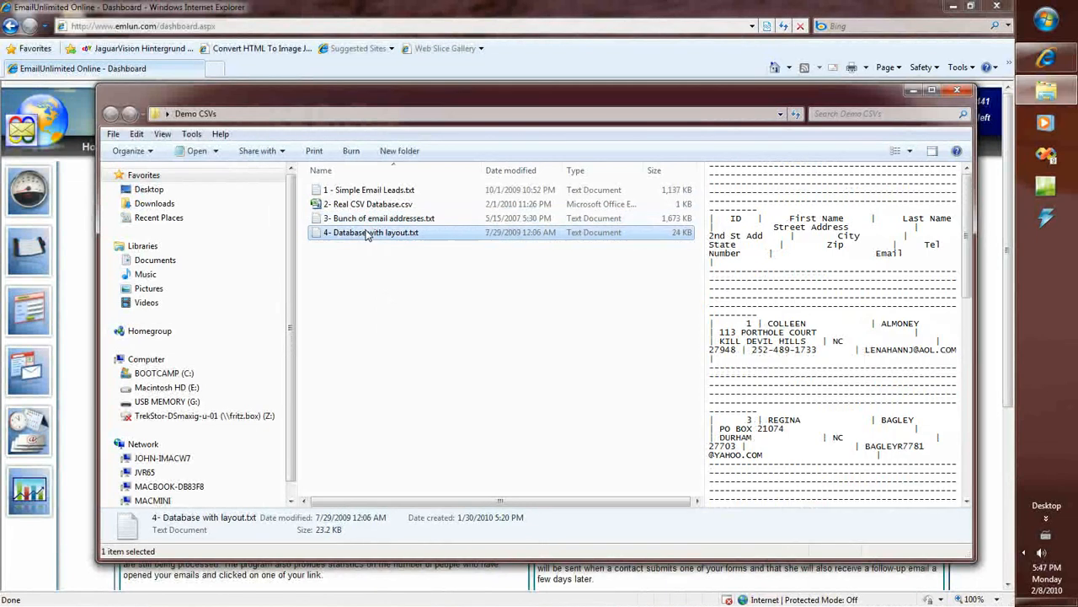
double_click(371, 233)
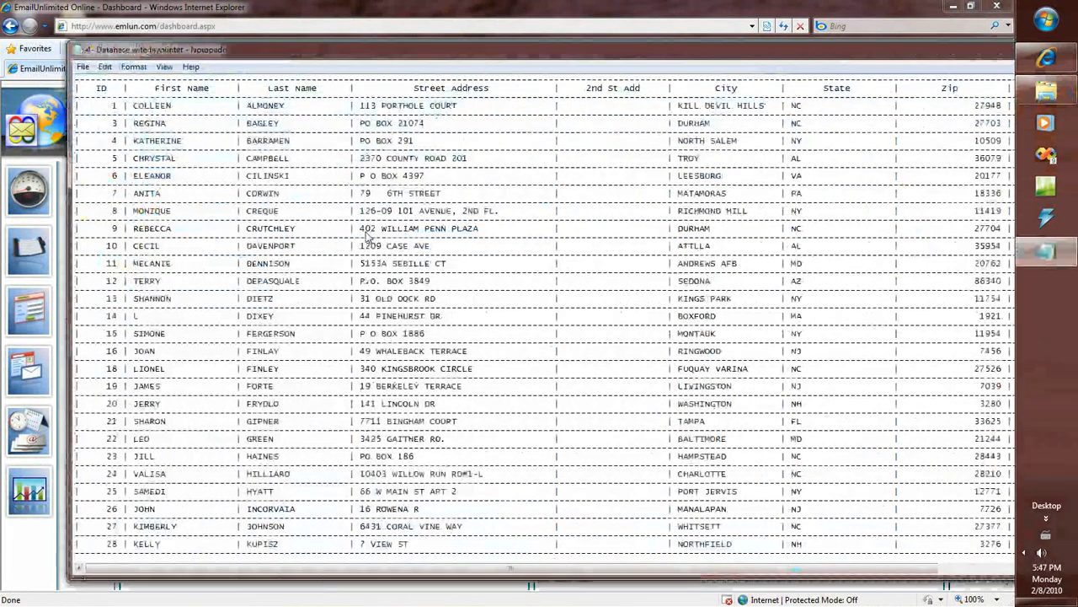
scroll(342, 241, down, 8)
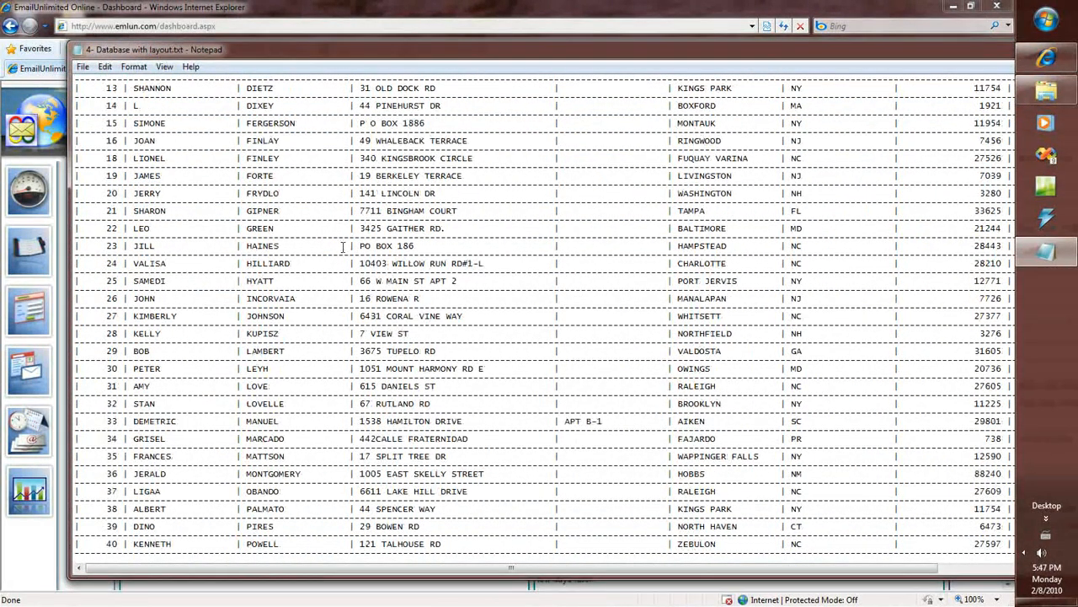
scroll(344, 242, up, 4)
scroll(241, 224, down, 4)
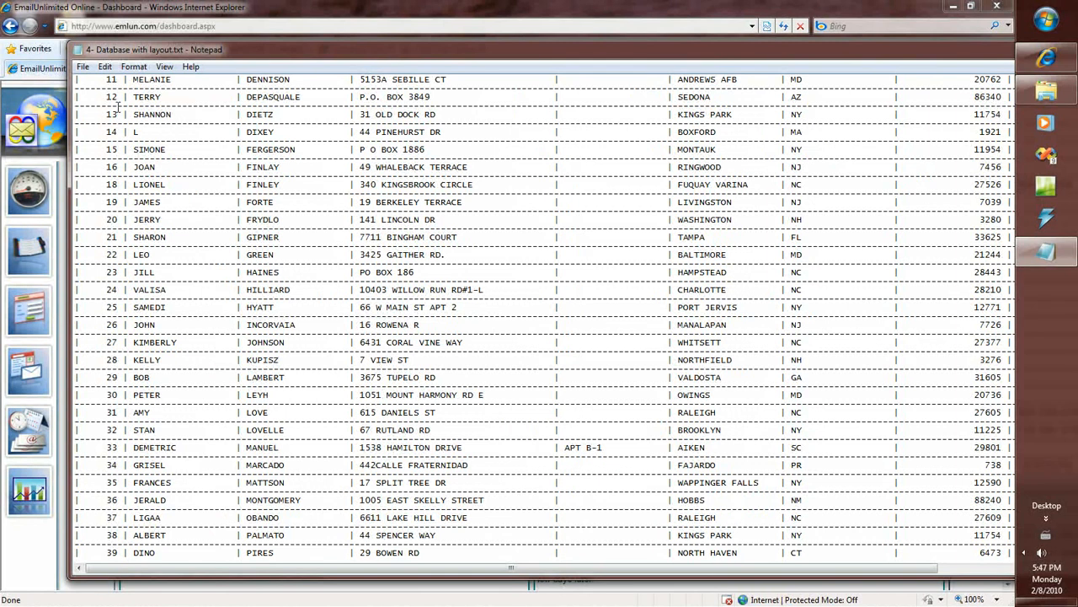
click(82, 67)
click(101, 212)
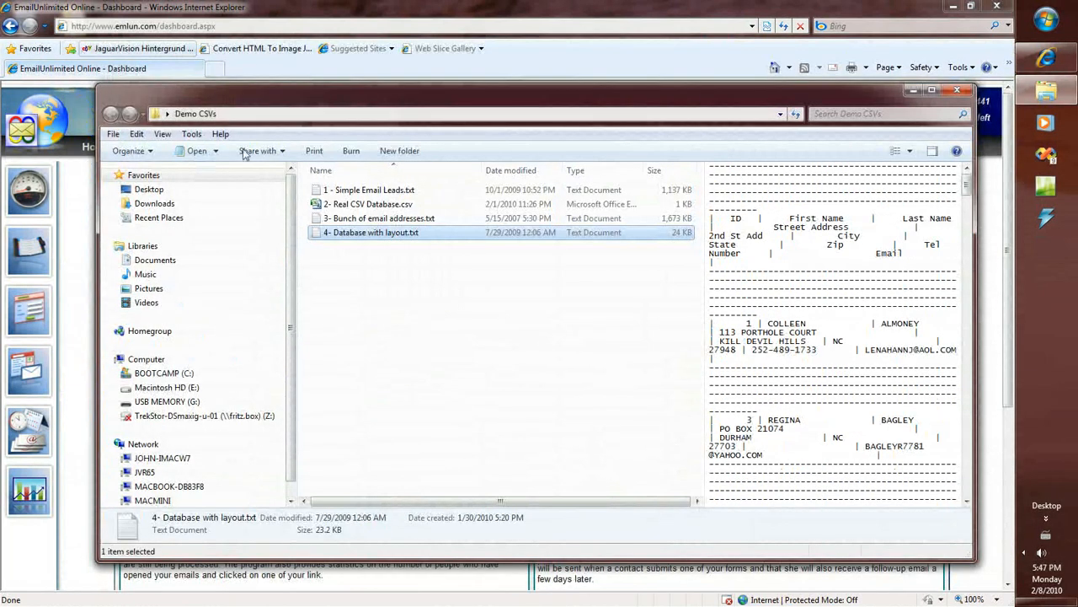
Switch to EmailUnlimited Online in Internet Explorer and start a contact import from the Welcome Screen.
click(408, 14)
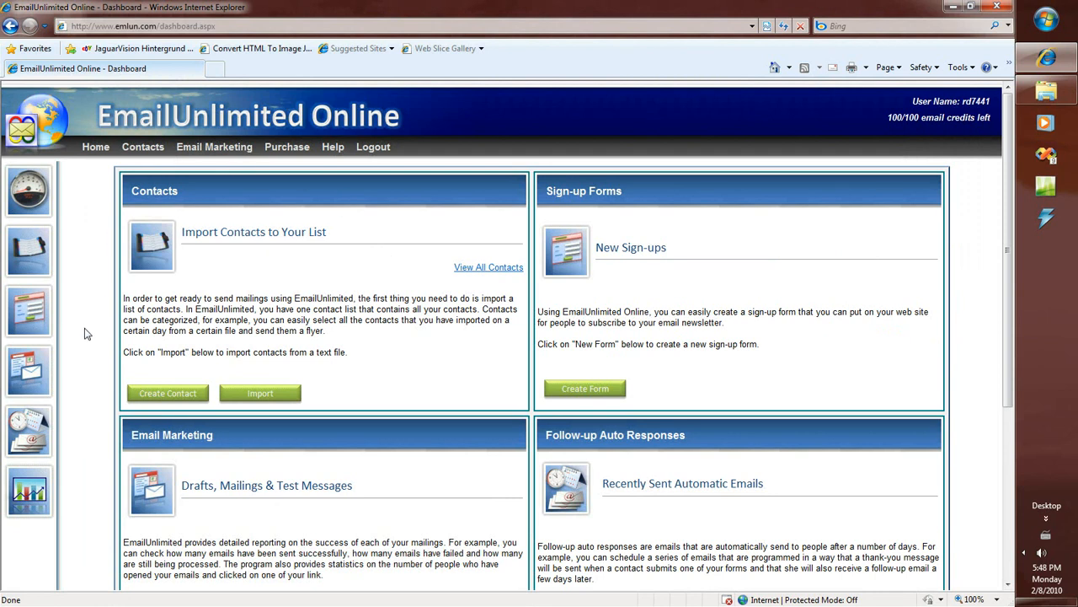
mouse_move(46, 197)
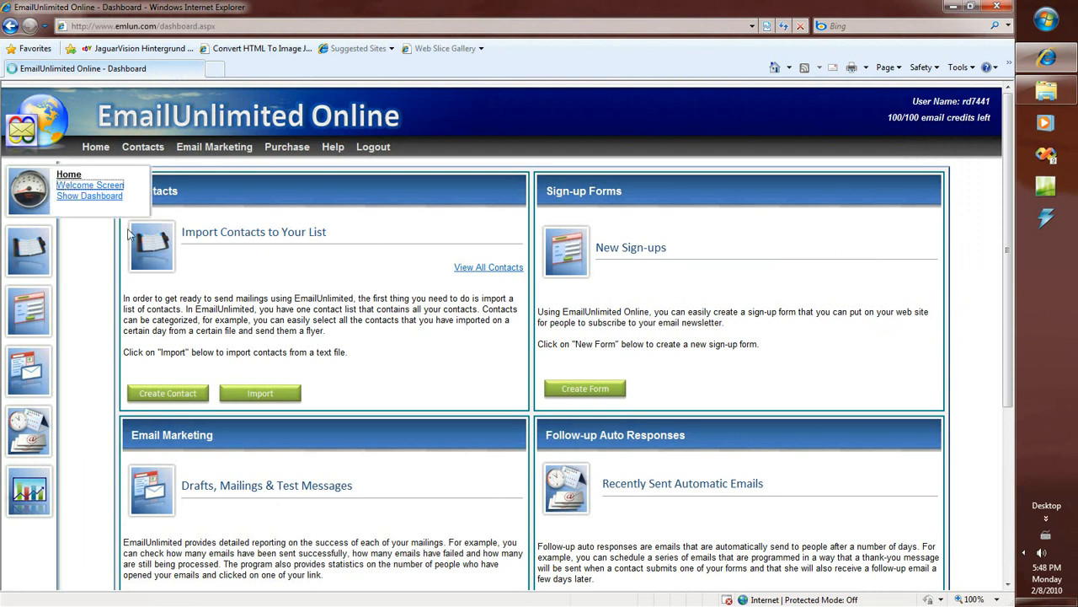
click(73, 187)
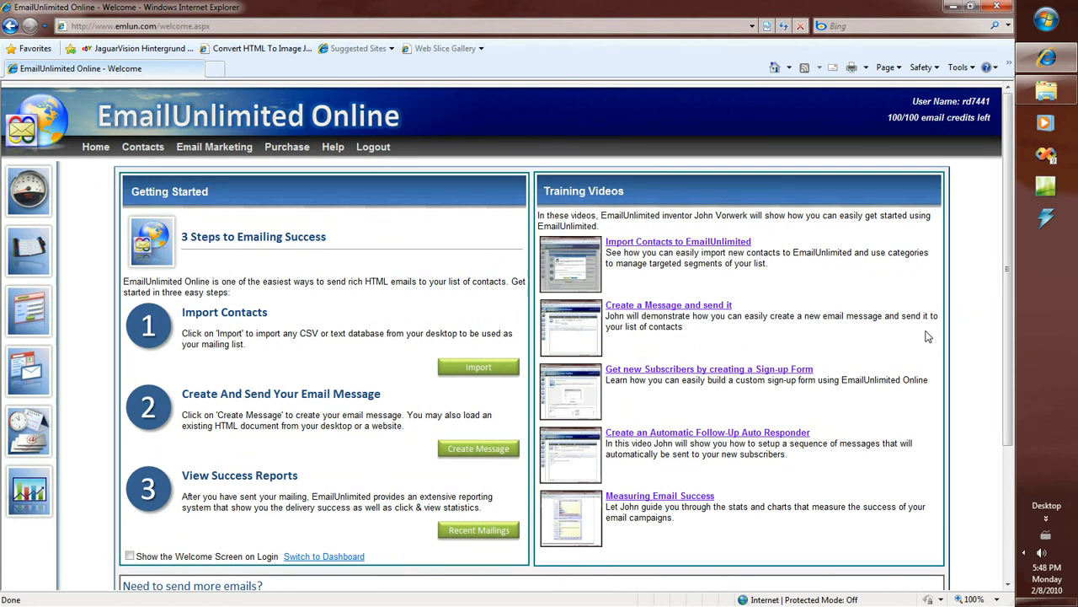
click(464, 373)
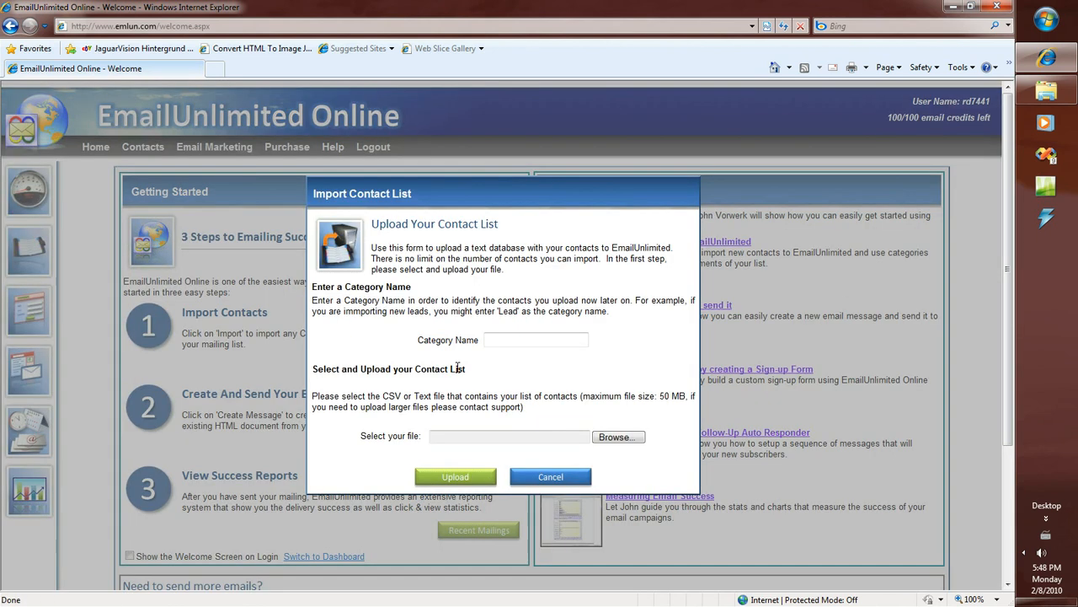
Set the category name to DemoContacts and upload "1 - Simple Email Leads.txt" as the contact list.
click(505, 341)
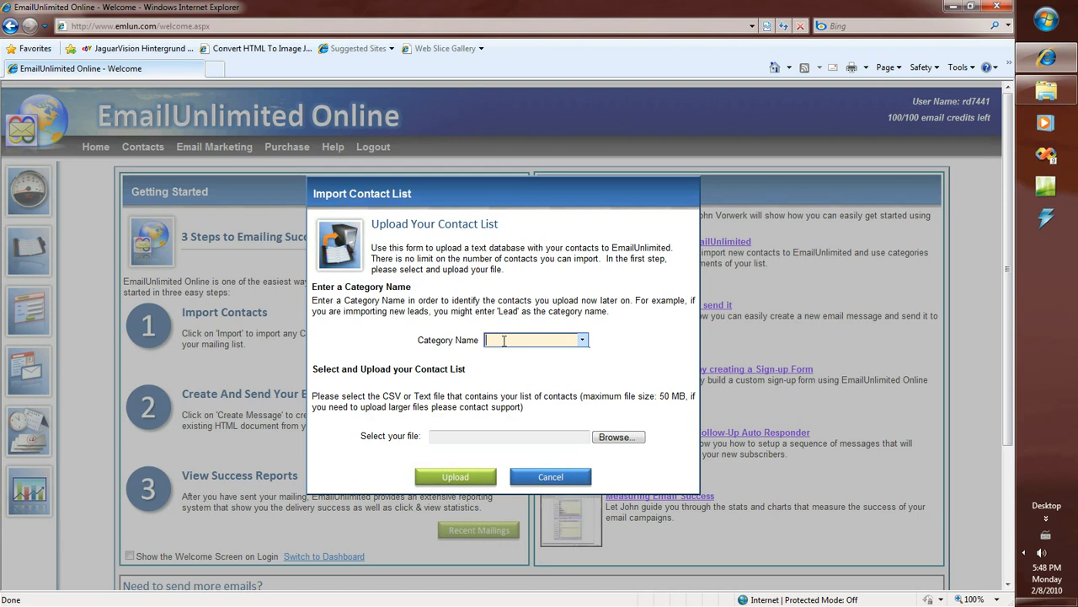
text(emoContacts)
key(Tab)
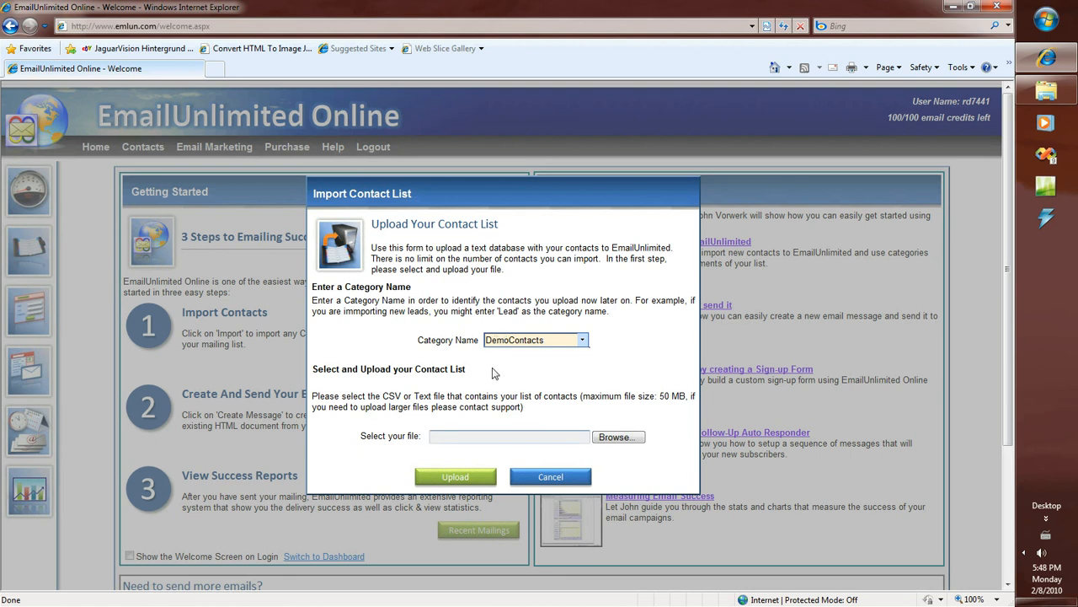
click(610, 437)
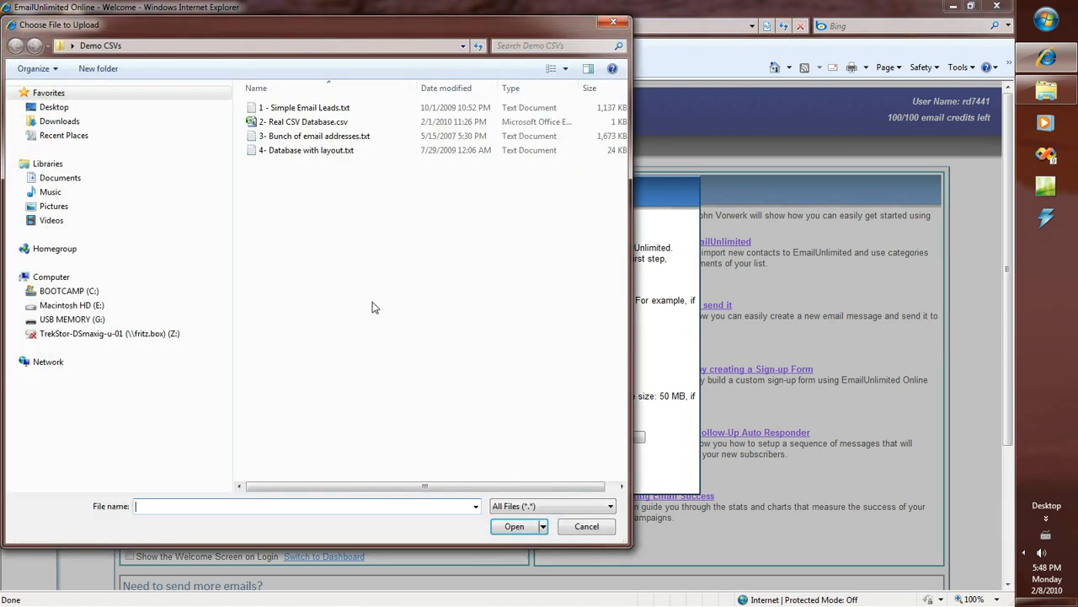
click(292, 109)
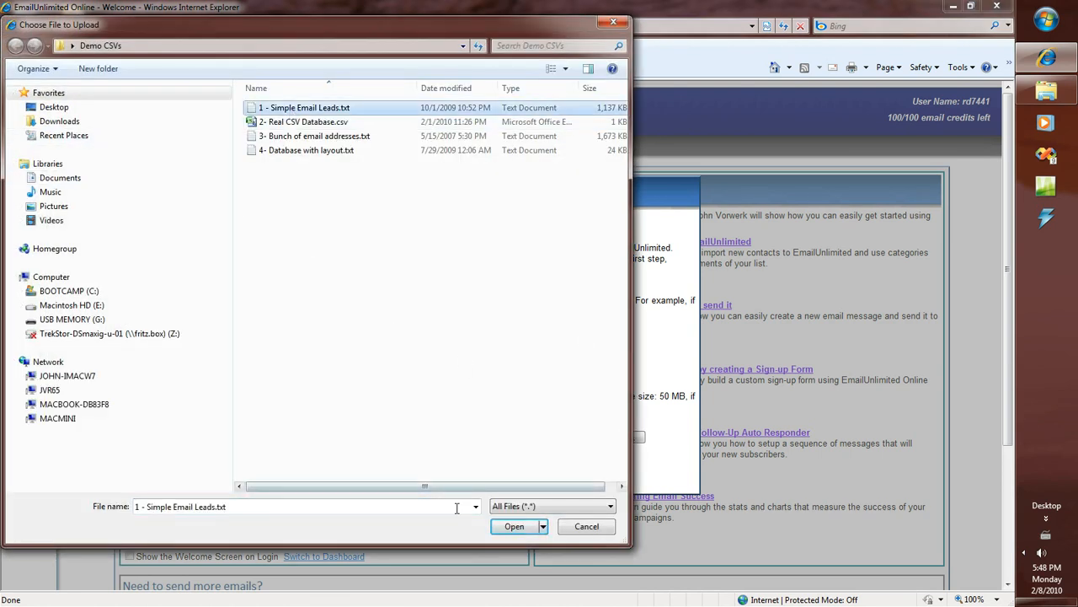
click(512, 527)
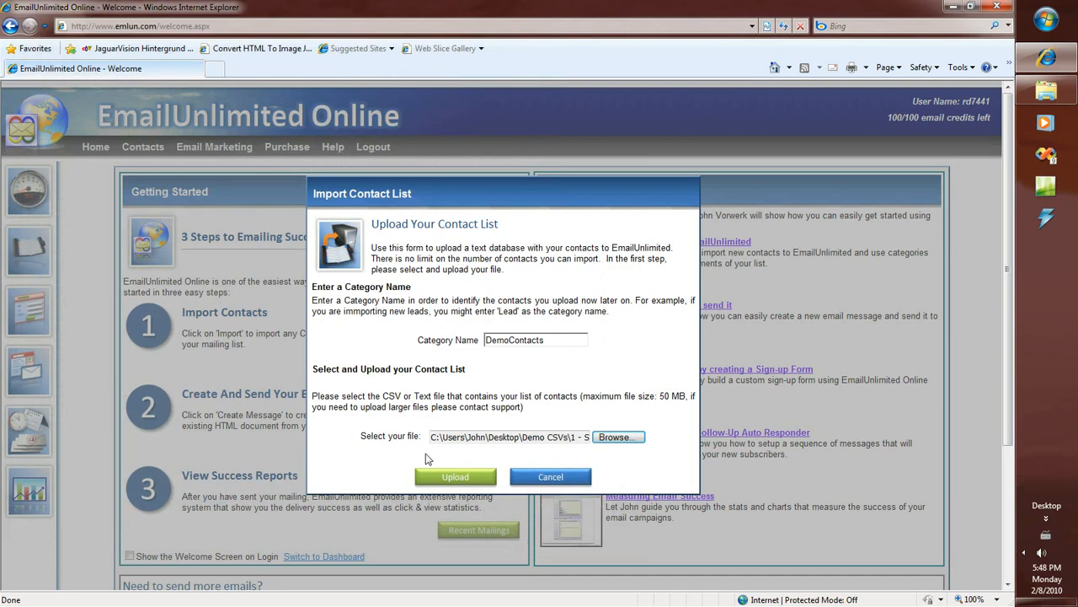
click(453, 477)
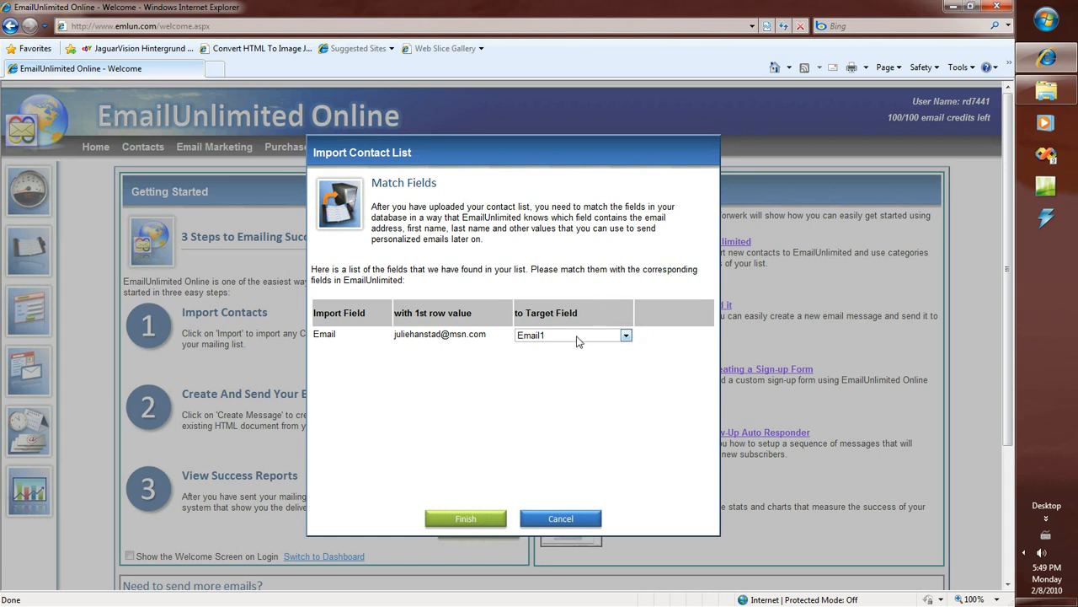
Complete the import with the Email field matched to Email1, and look over the list of imported contacts.
click(626, 337)
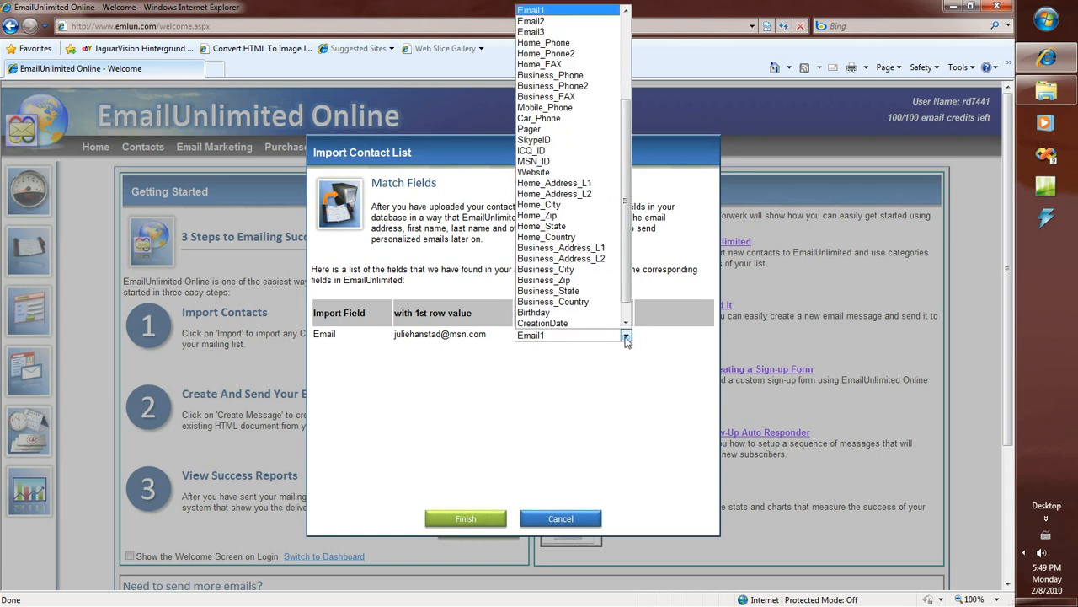
click(655, 344)
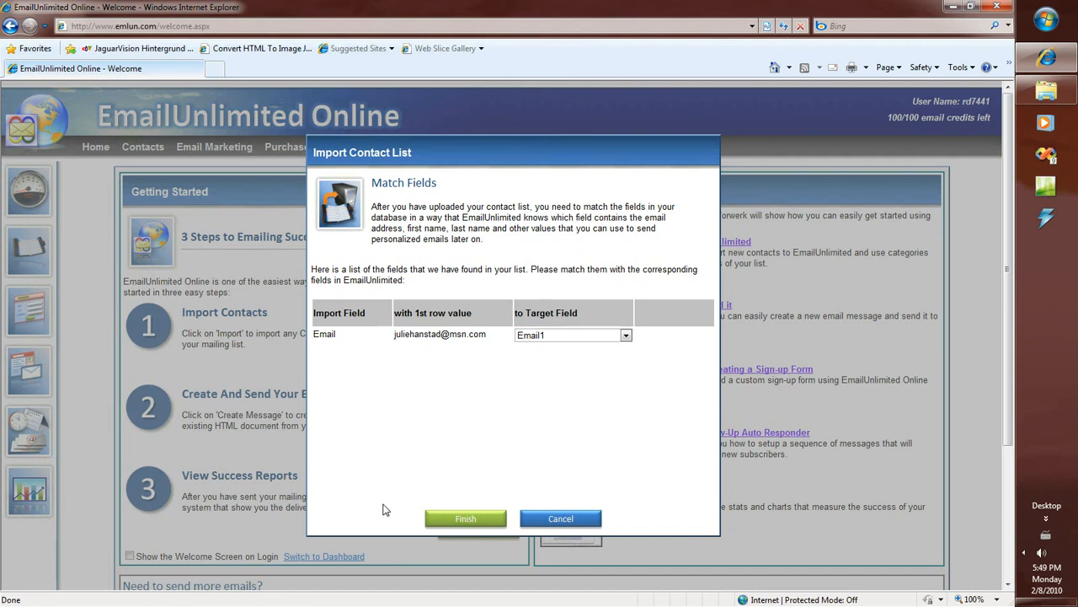
click(471, 521)
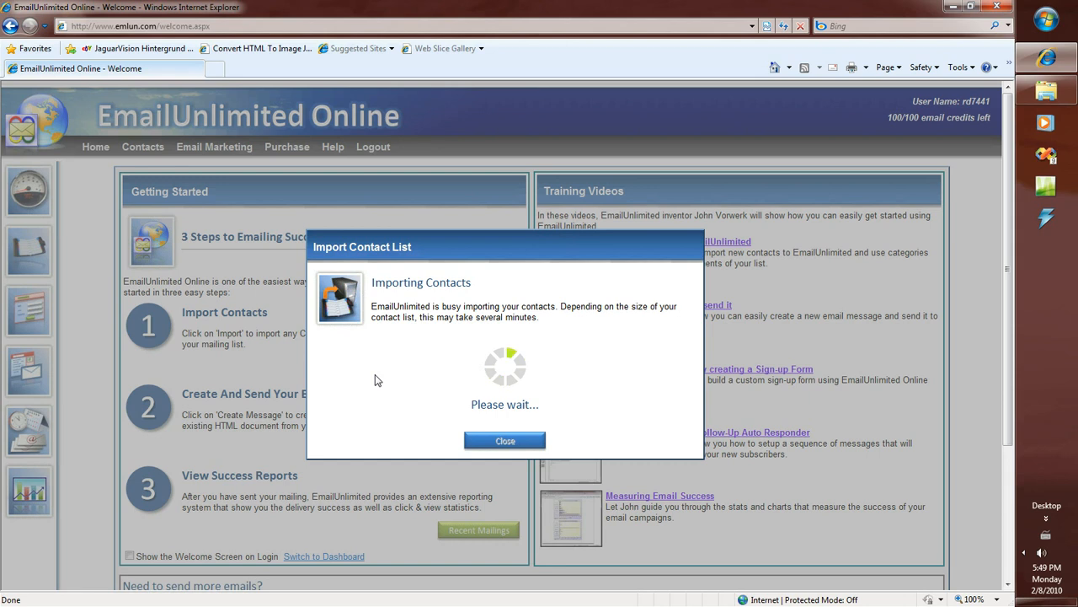
click(512, 433)
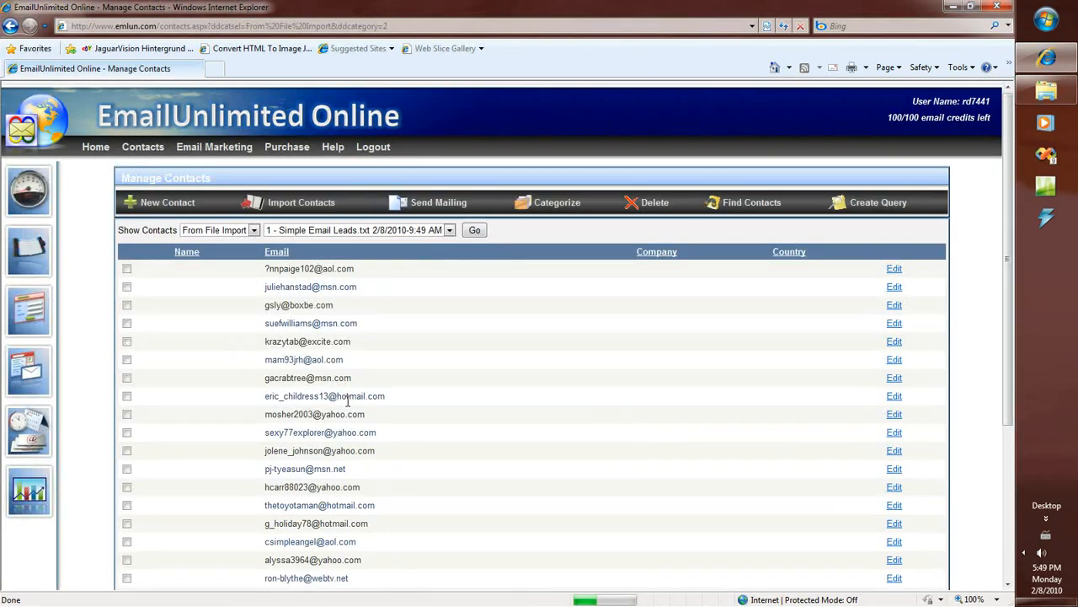
scroll(354, 367, down, 2)
scroll(354, 369, up, 2)
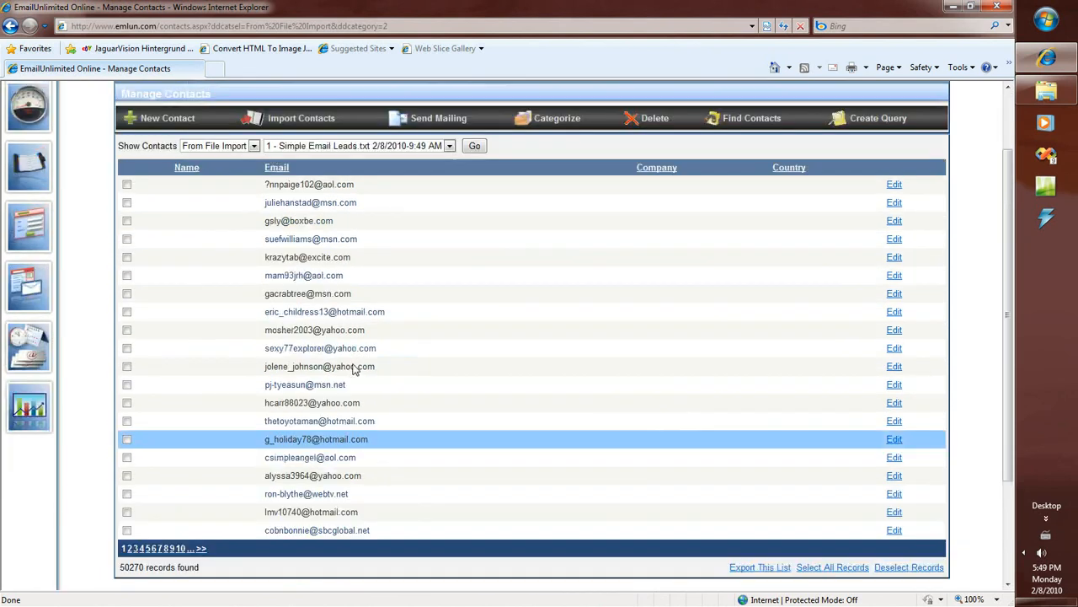
scroll(358, 363, down, 1)
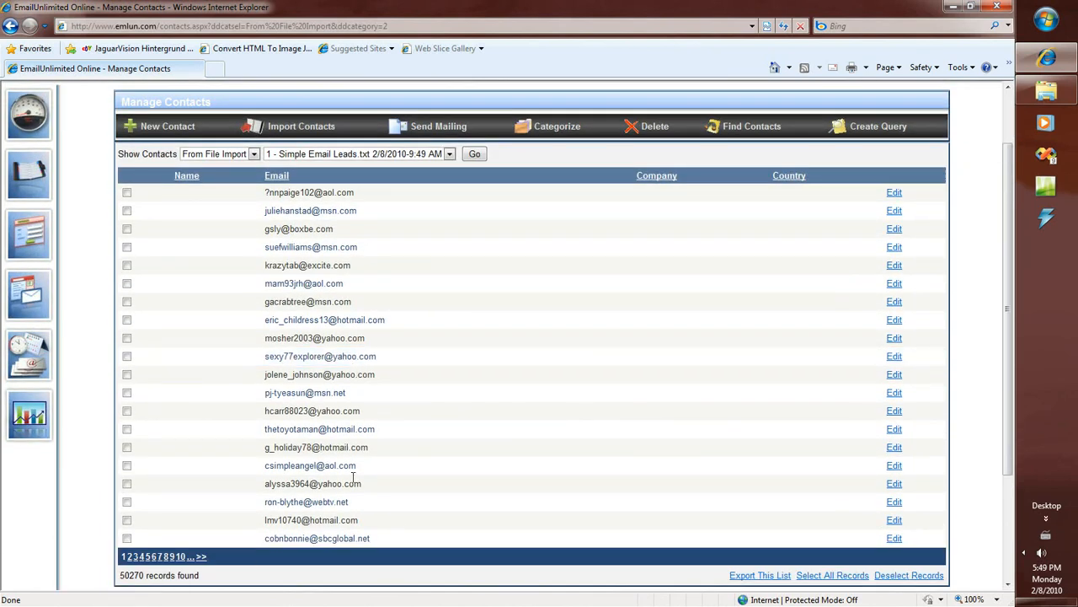
scroll(337, 431, up, 1)
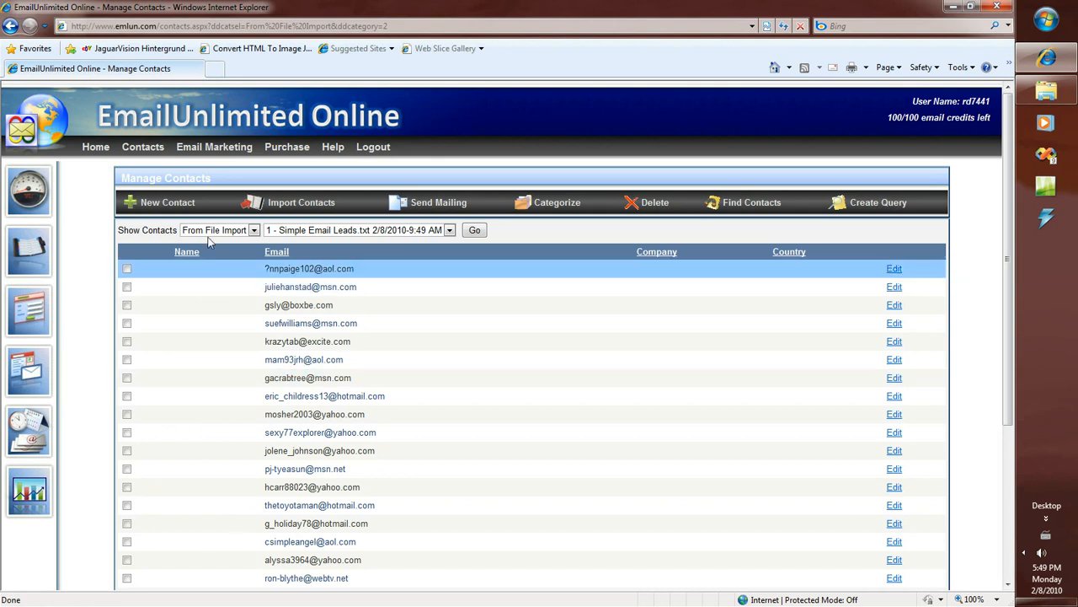
Start another contact import with the category DemoContacts and upload "2- Real CSV Database.csv".
click(295, 206)
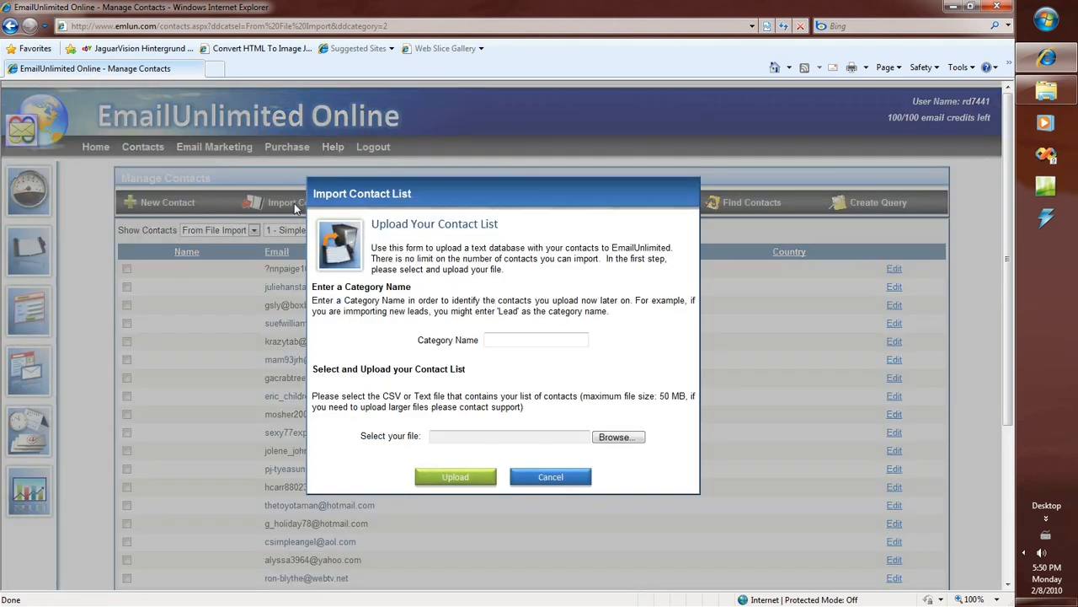
click(582, 341)
click(520, 354)
click(614, 437)
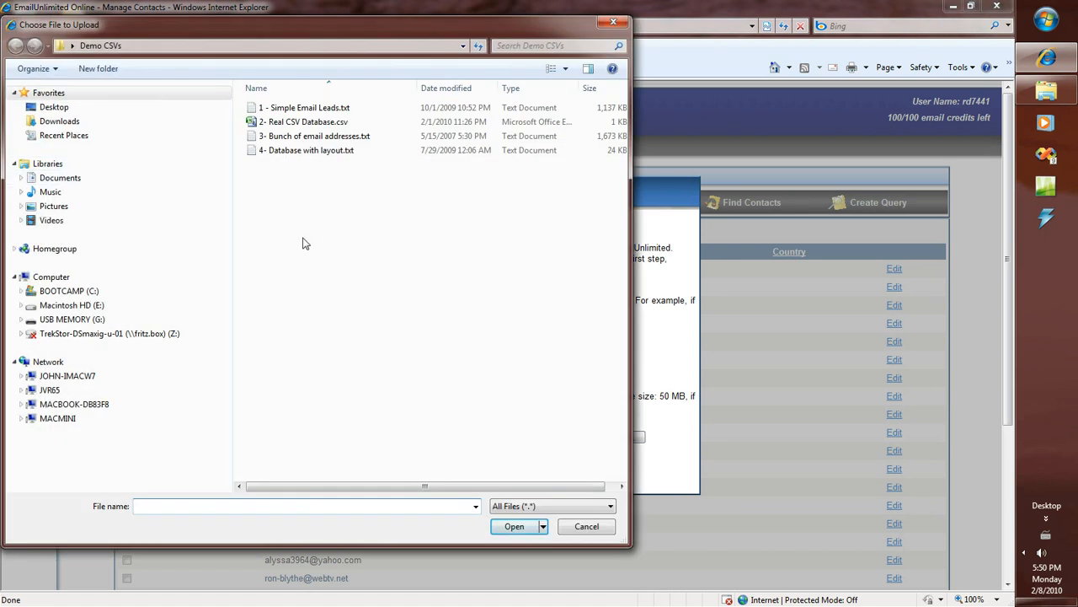
click(288, 123)
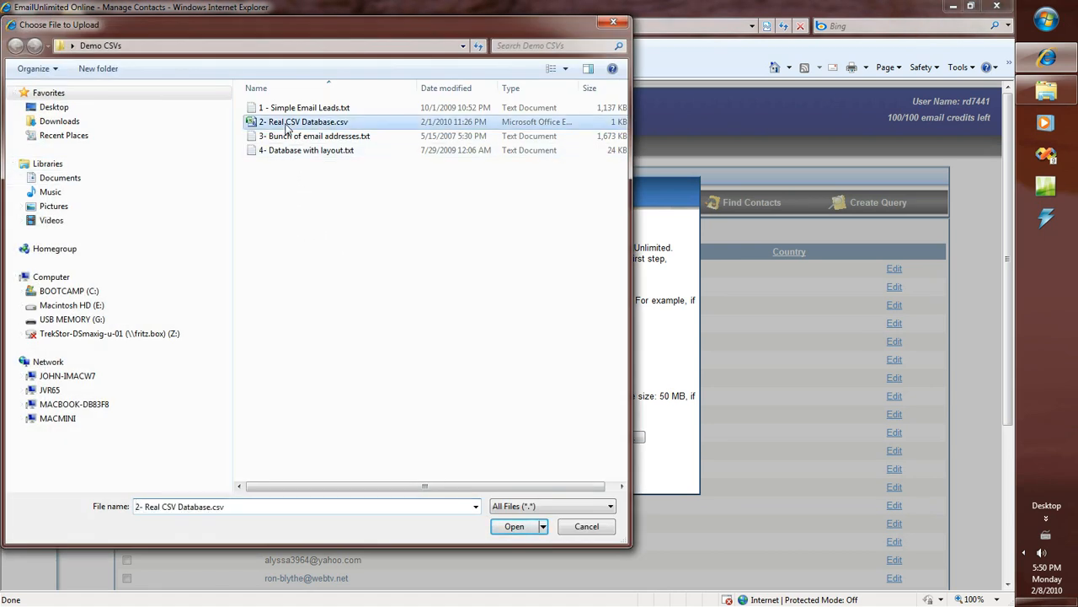
click(515, 526)
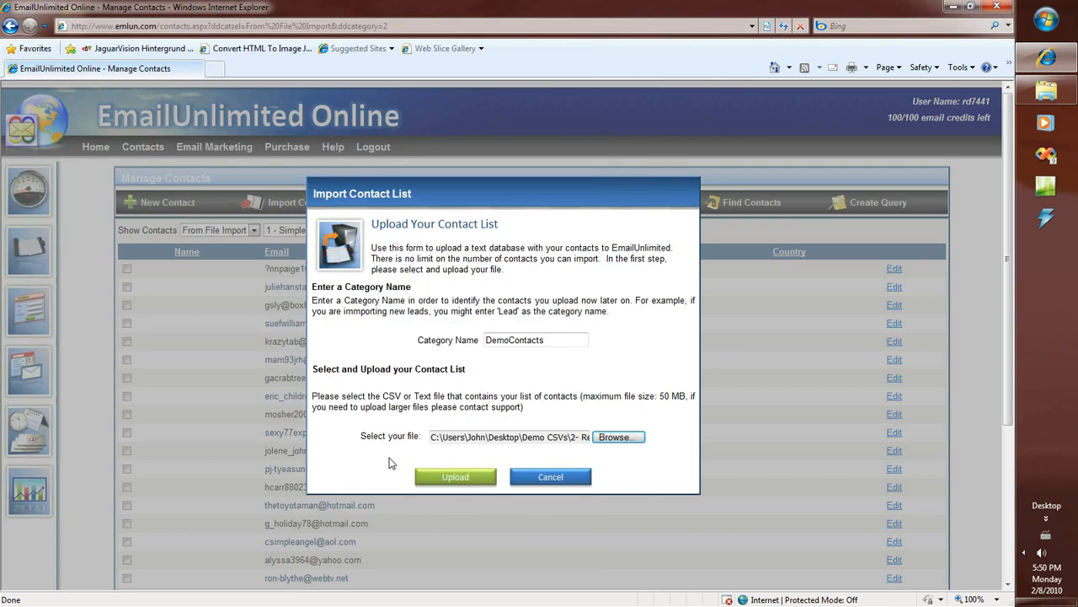
click(447, 478)
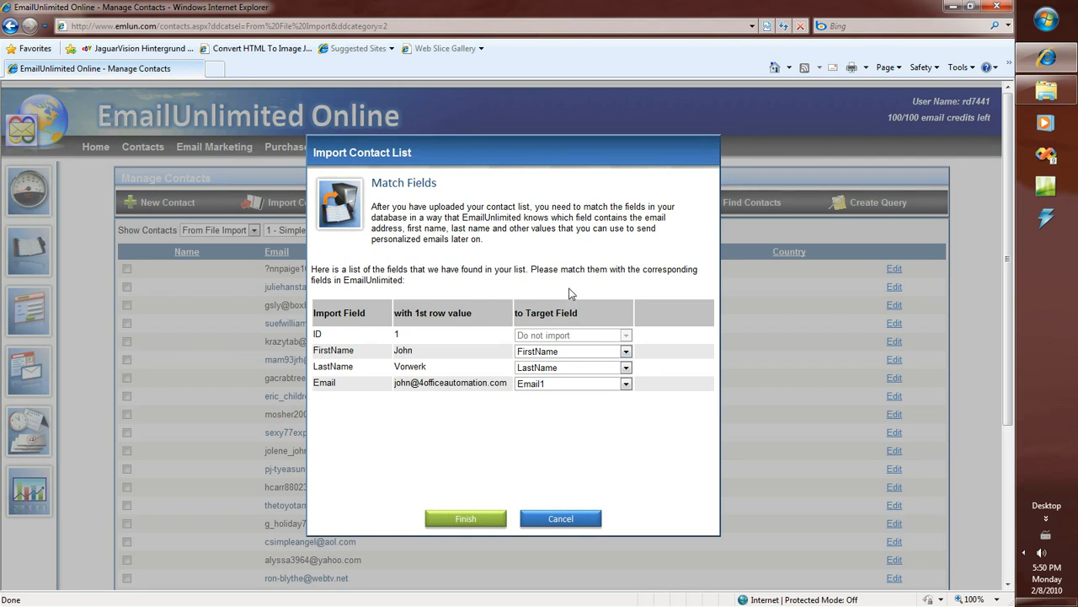
Finish the import of the CSV database with the matched fields, and look over the list of imported contacts.
click(448, 521)
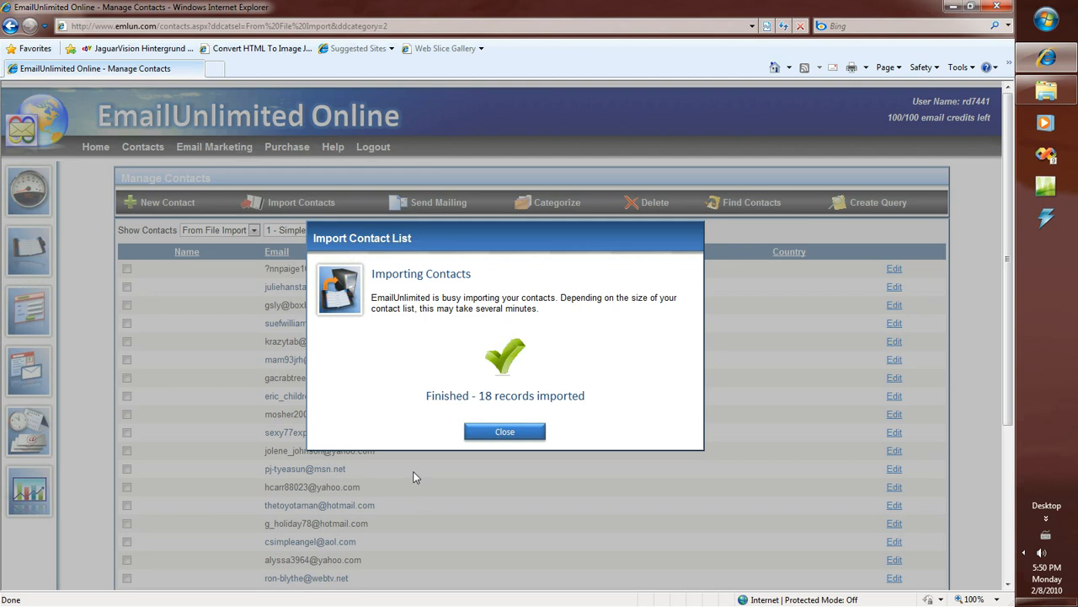
click(505, 431)
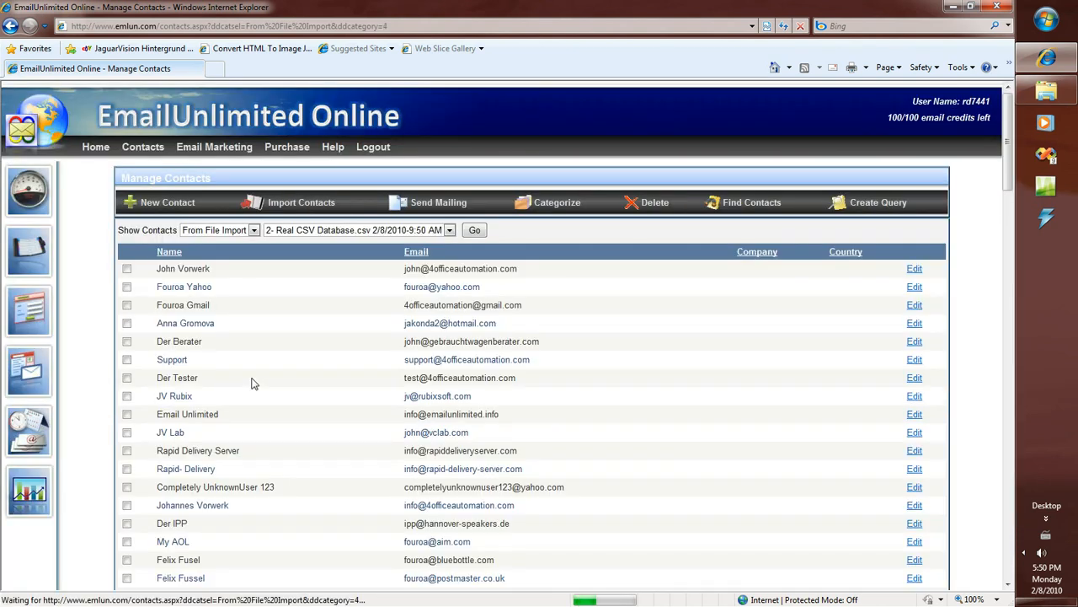
scroll(278, 320, down, 1)
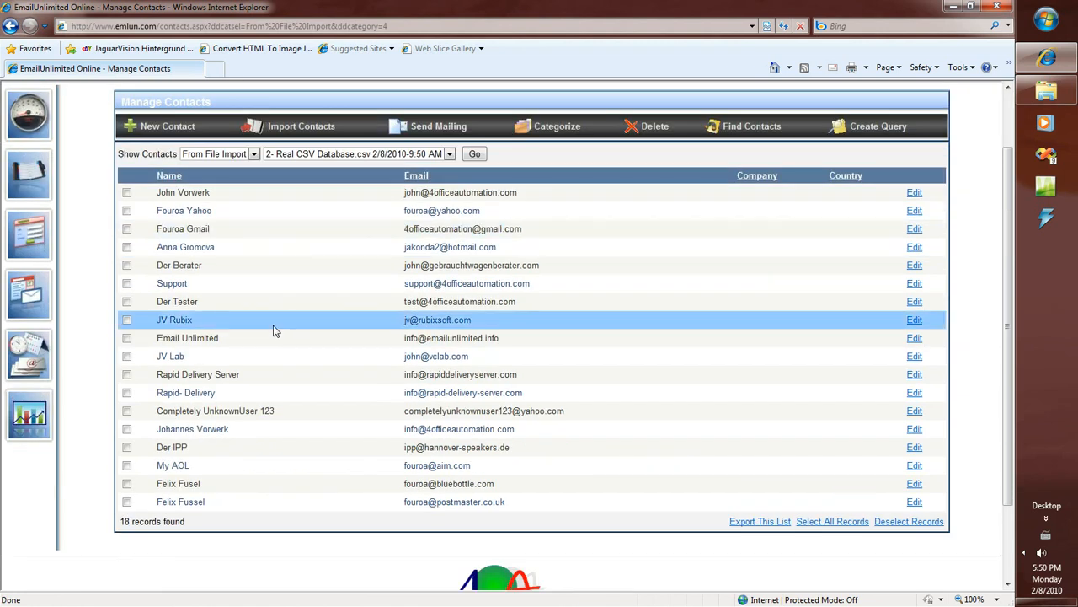
scroll(273, 331, up, 1)
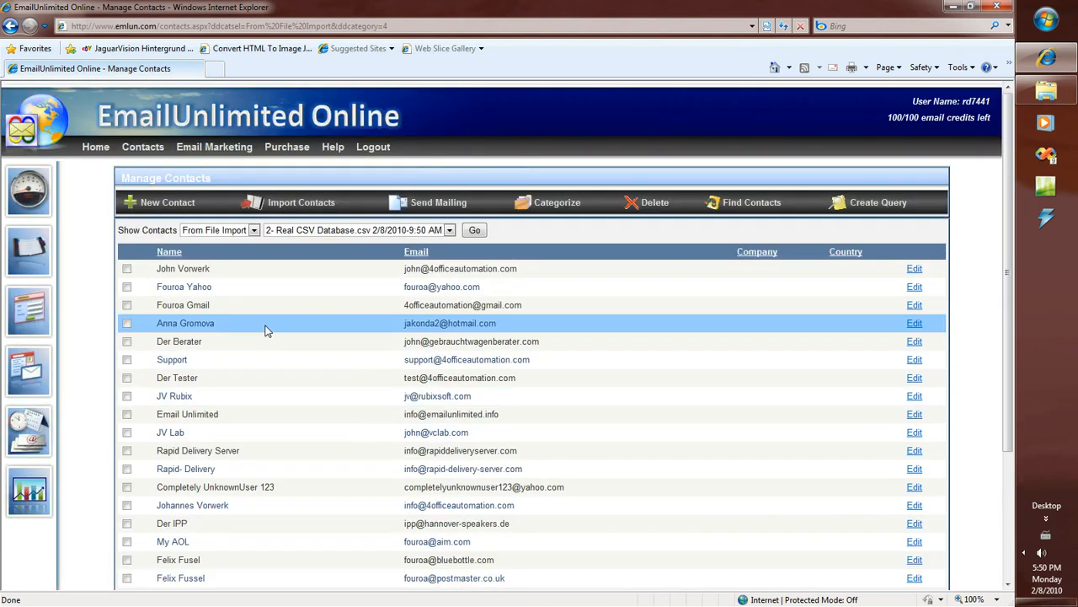
Start a new contact import with the category SomeGarbage, upload "3- Bunch of email addresses.txt", and preview that file's contents in the Demo CSVs folder.
click(263, 207)
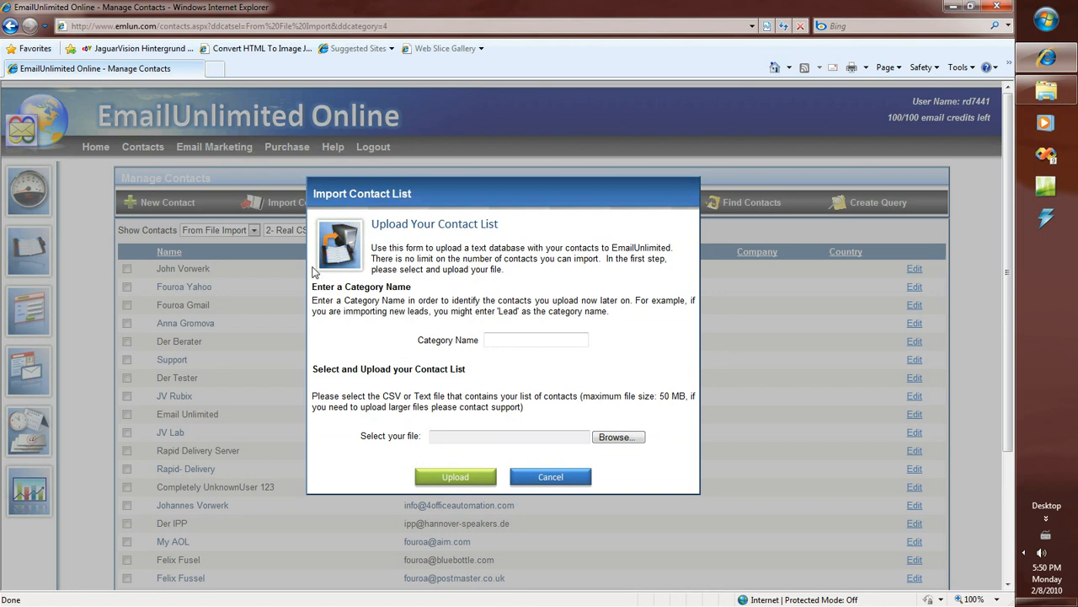
click(542, 339)
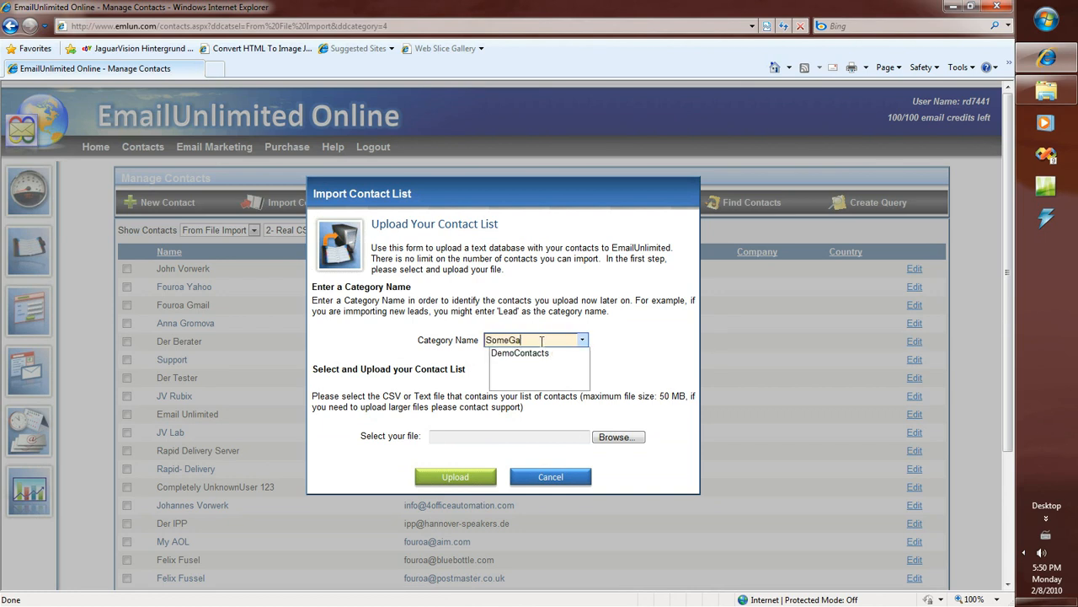
click(625, 435)
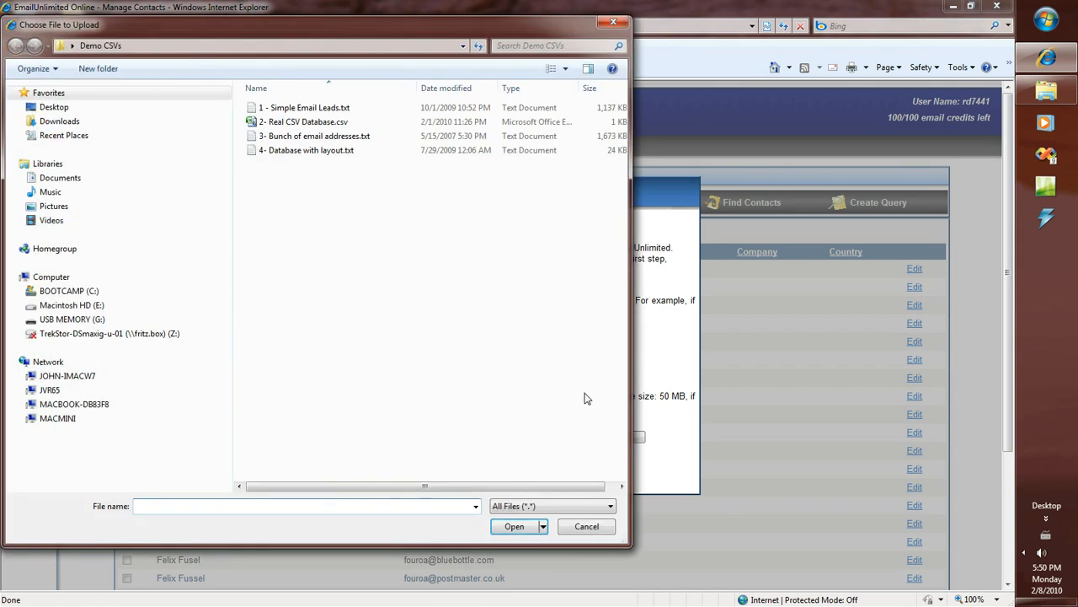
click(310, 137)
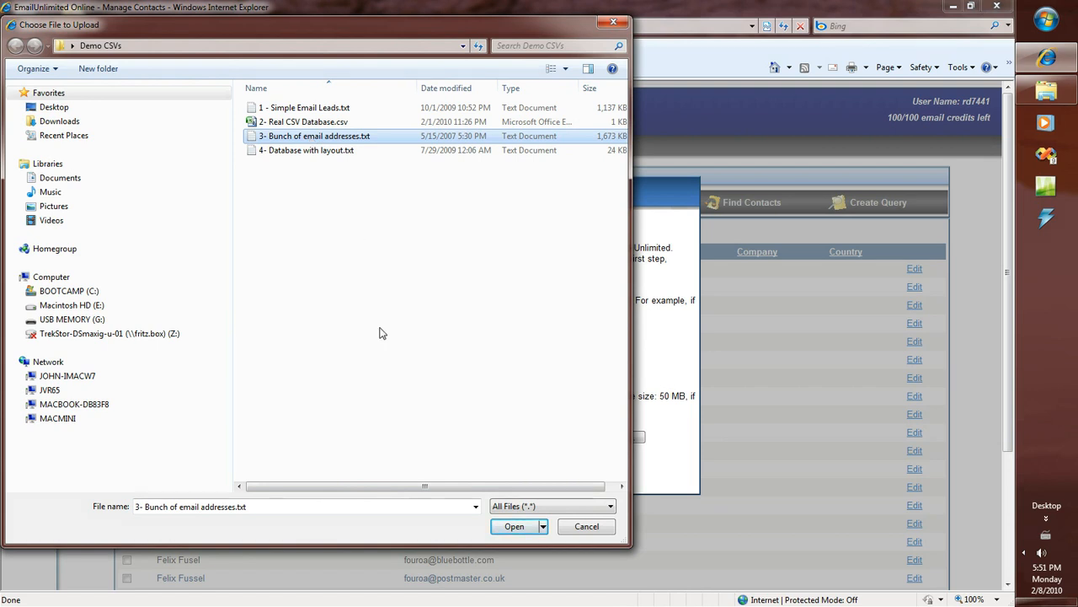
click(516, 533)
click(451, 477)
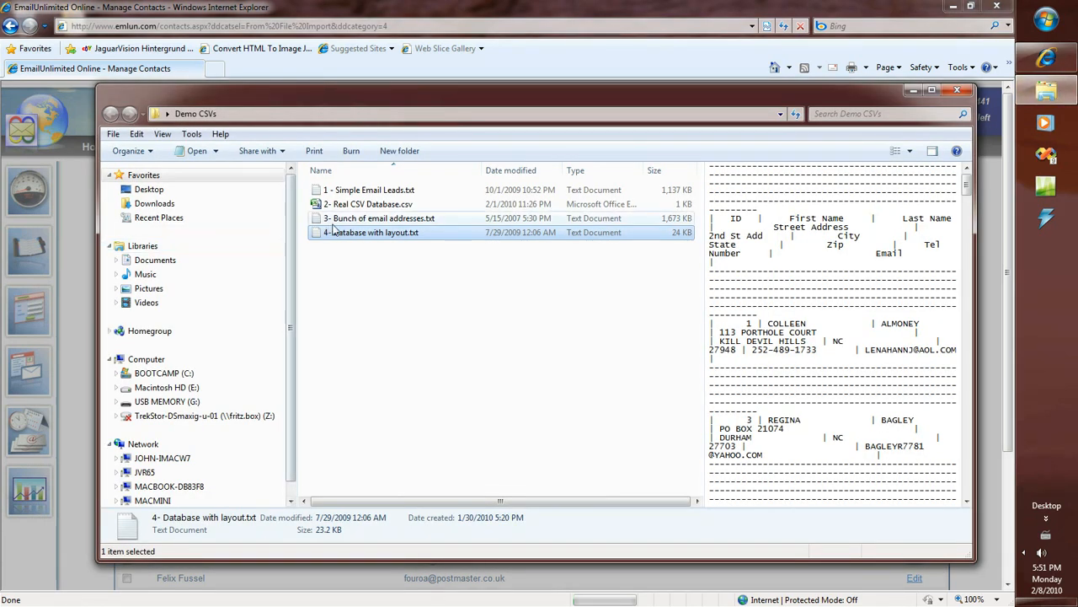
click(337, 221)
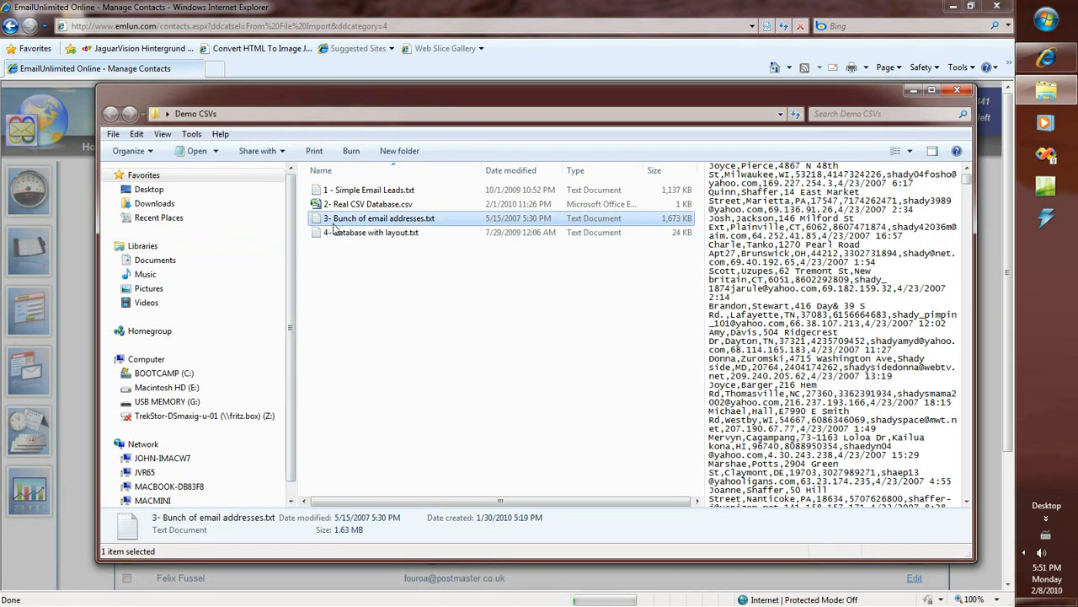
double_click(342, 222)
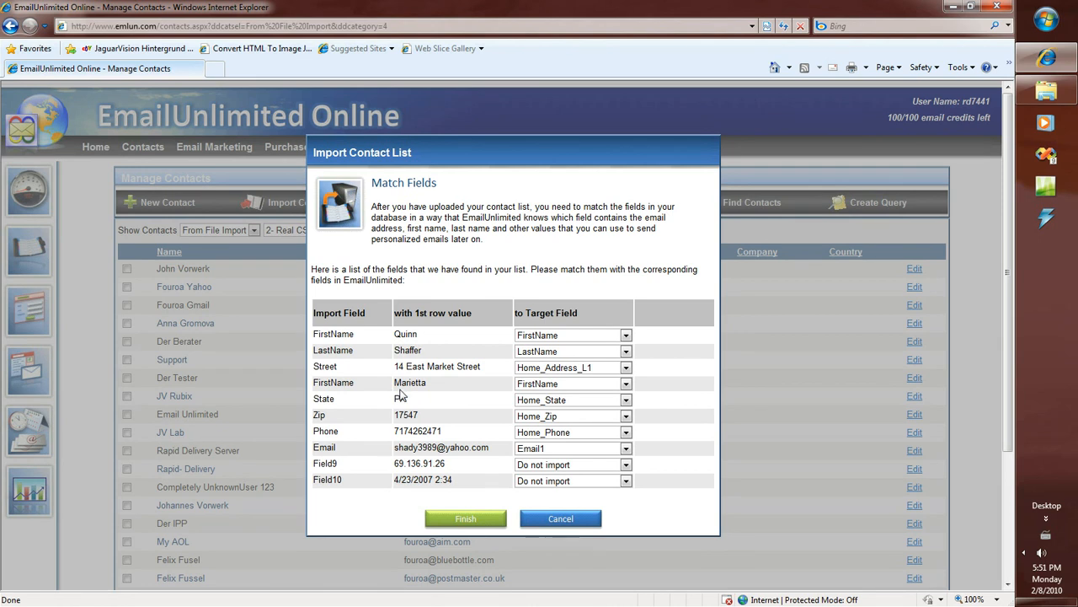
Match the second FirstName import field, which holds the city, to the target field Home_City.
click(627, 385)
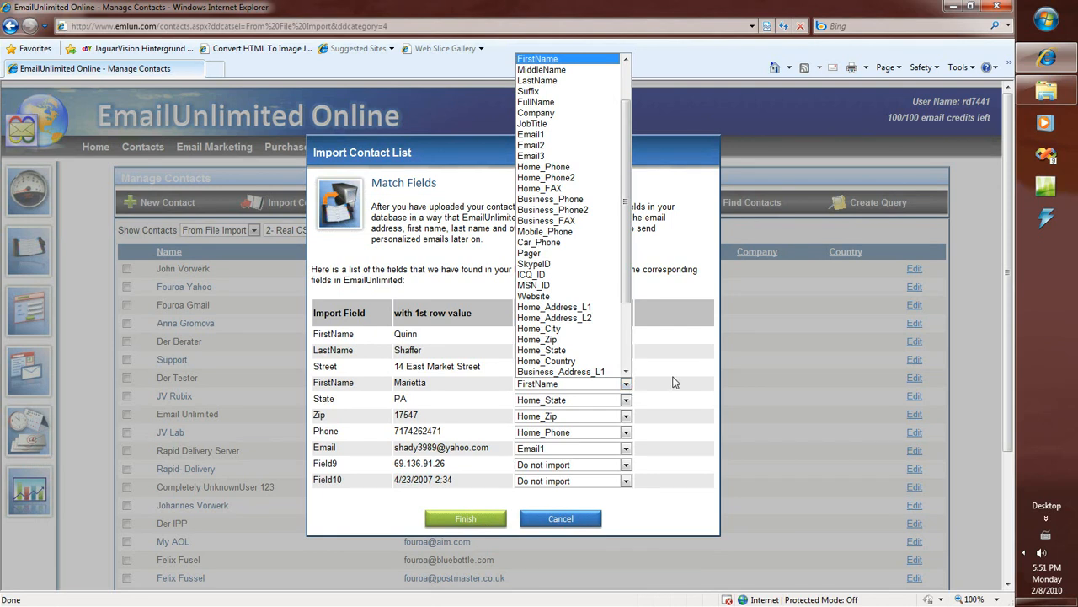
click(595, 307)
click(658, 354)
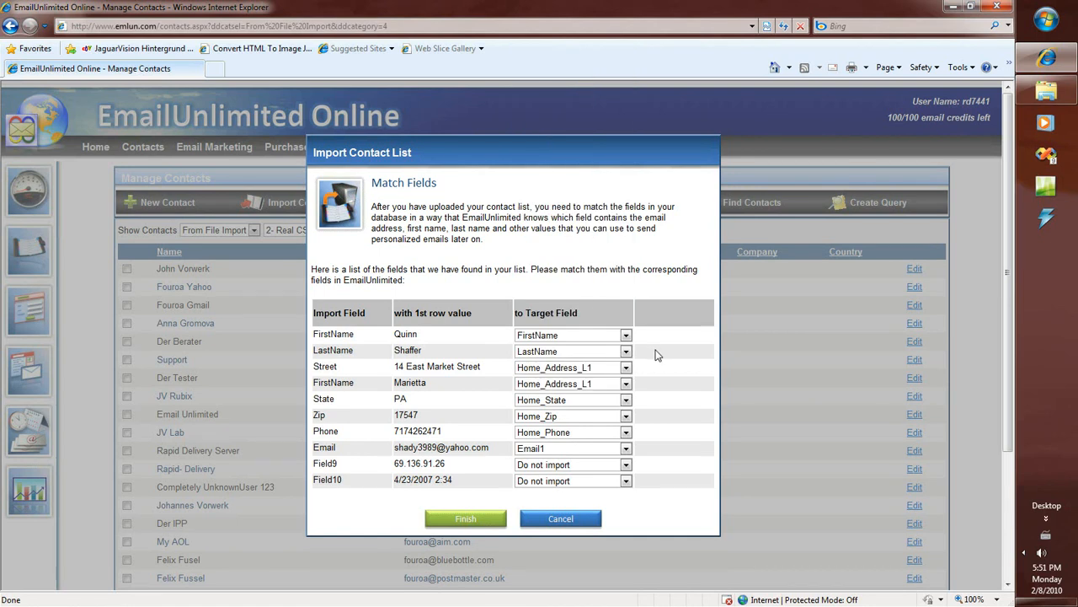
click(626, 384)
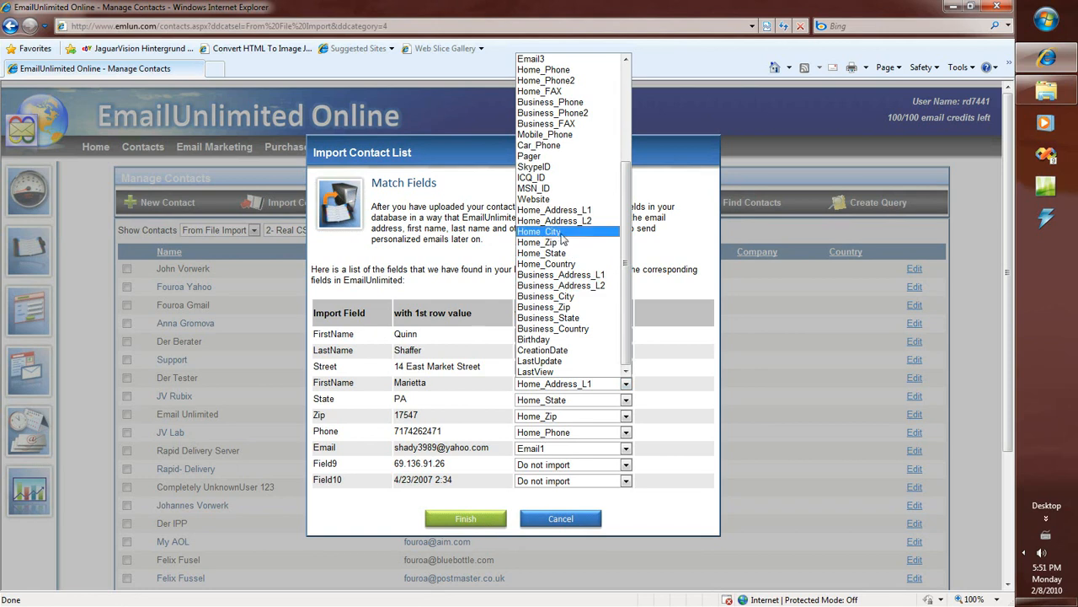
click(560, 232)
click(713, 319)
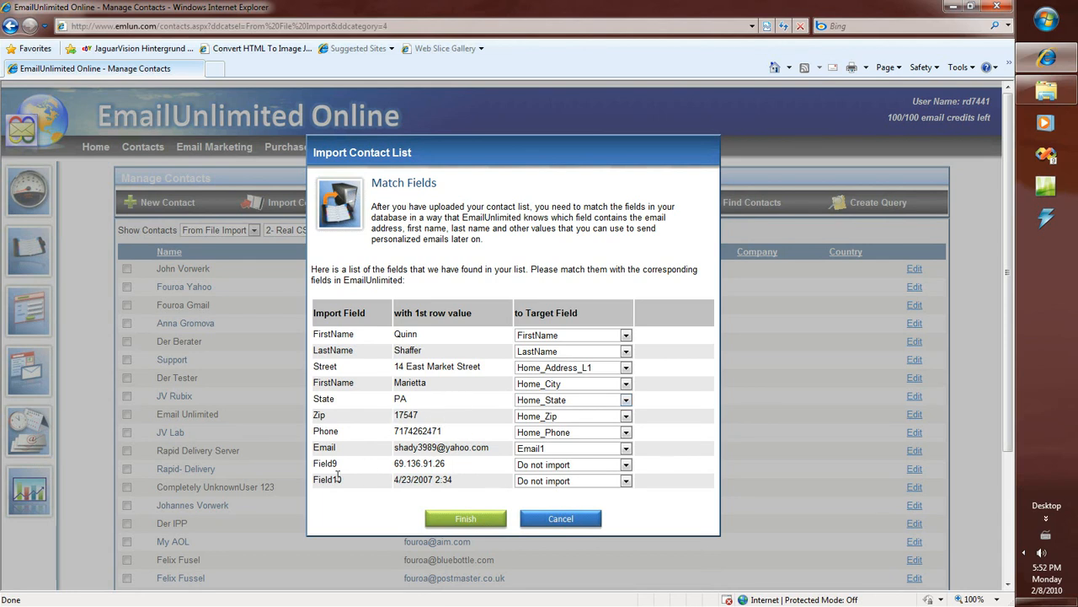
Match Field9 to a newly created and named field for the IP address, and complete the import.
click(627, 464)
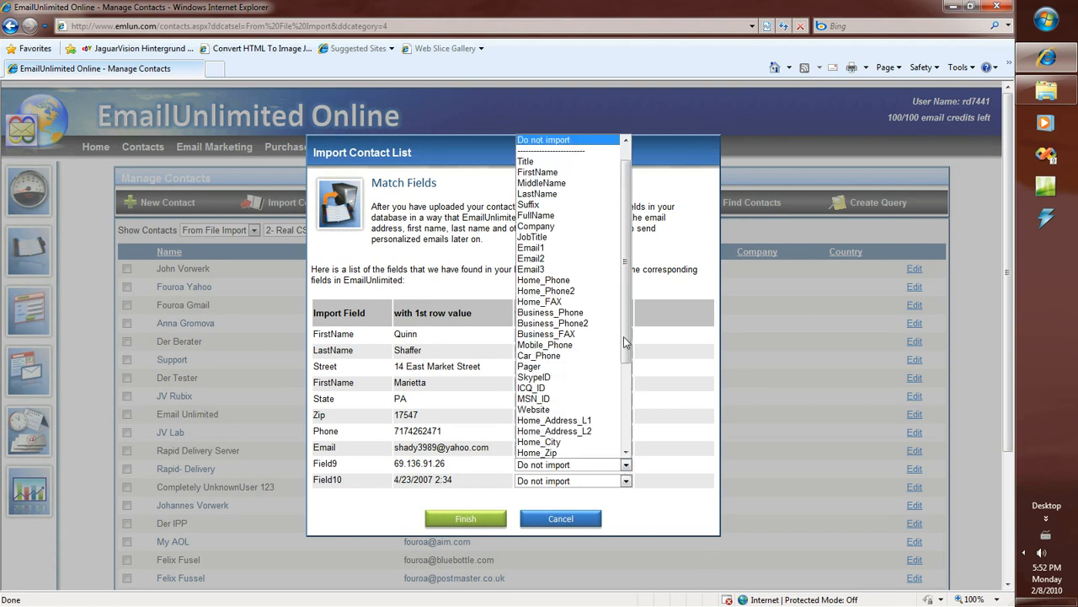
drag(628, 342, 616, 293)
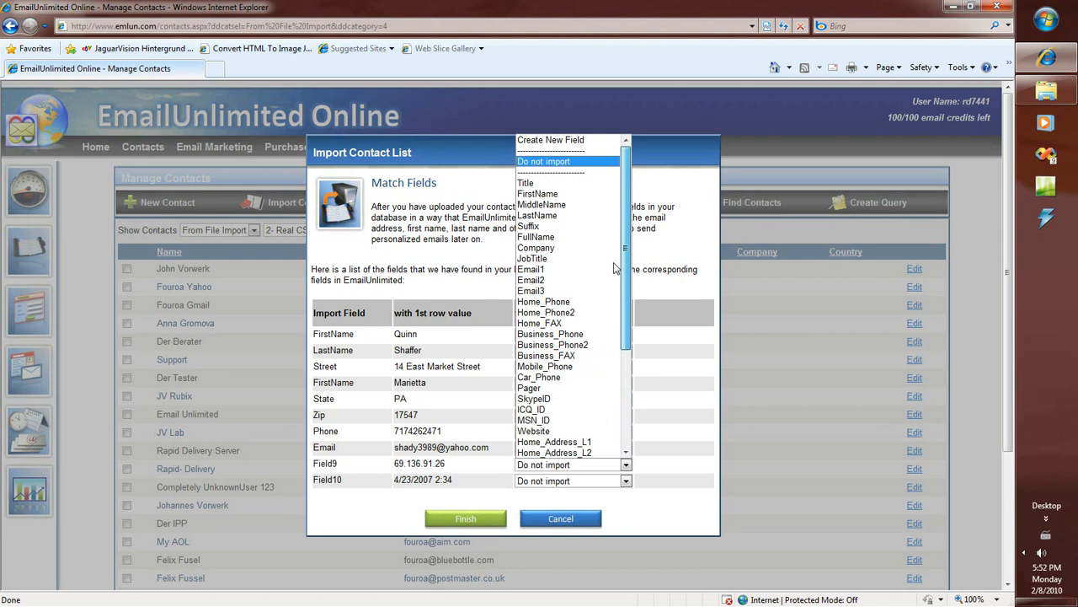
click(560, 141)
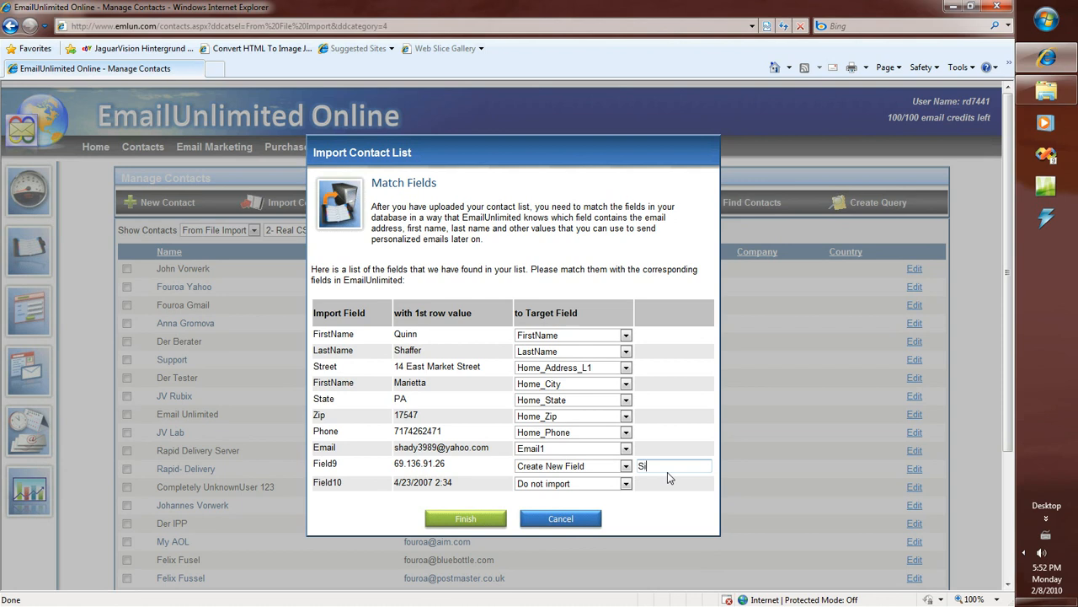
text(Up_IP)
click(456, 527)
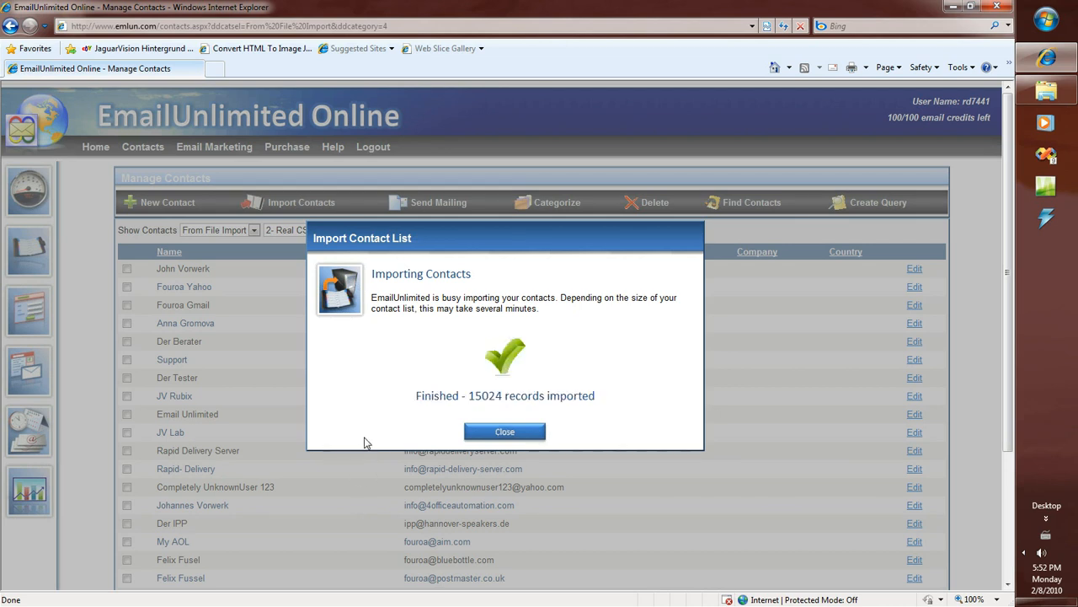
click(519, 433)
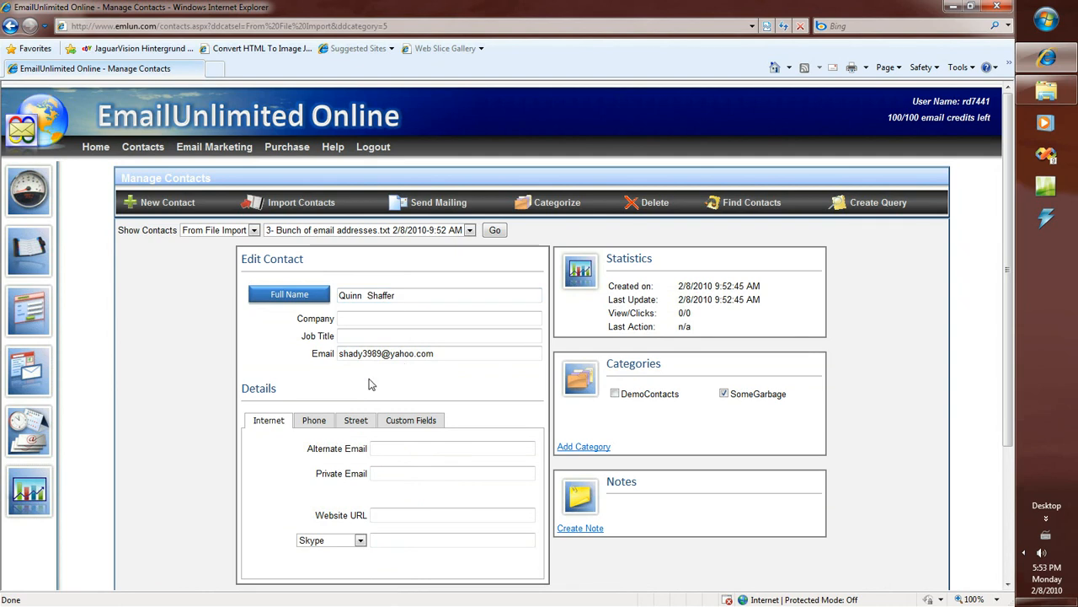
Examine the first imported contact's street, phone, custom field and internet details, and leave the contact without saving.
click(357, 422)
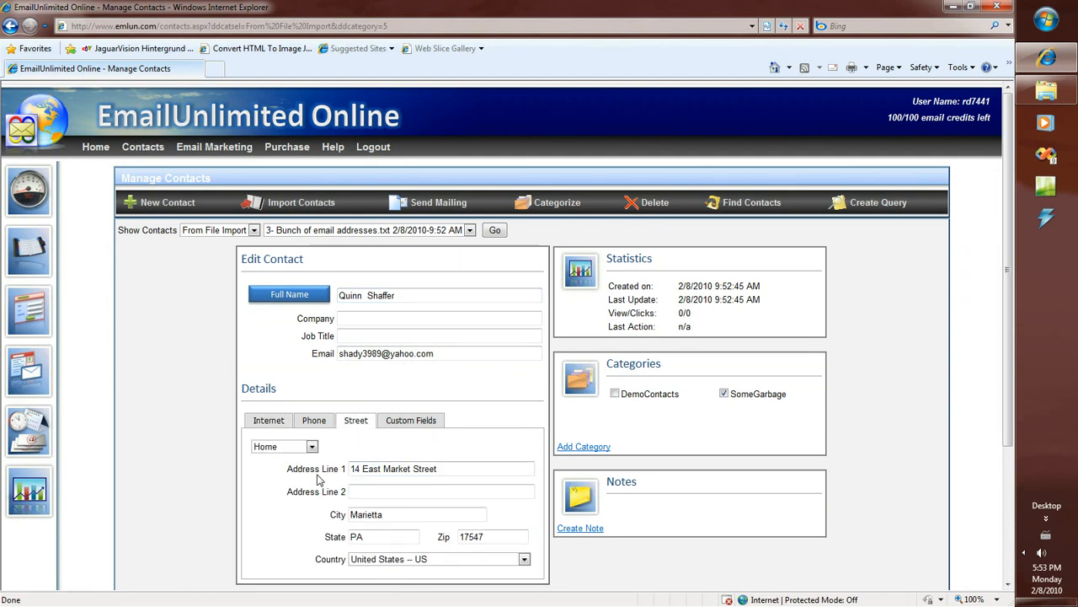
click(320, 424)
click(360, 449)
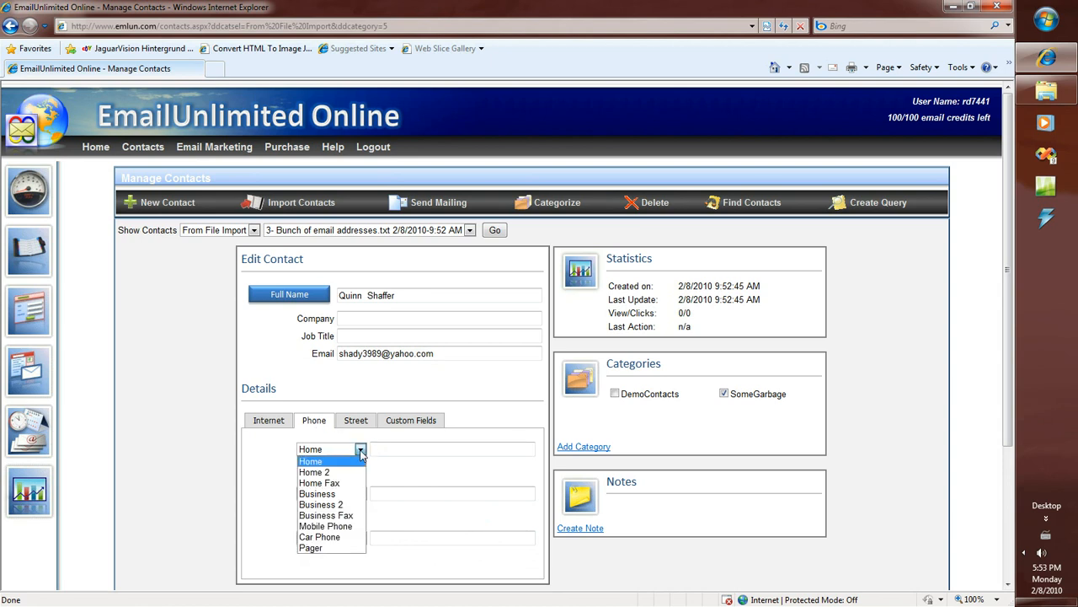
click(355, 402)
click(400, 426)
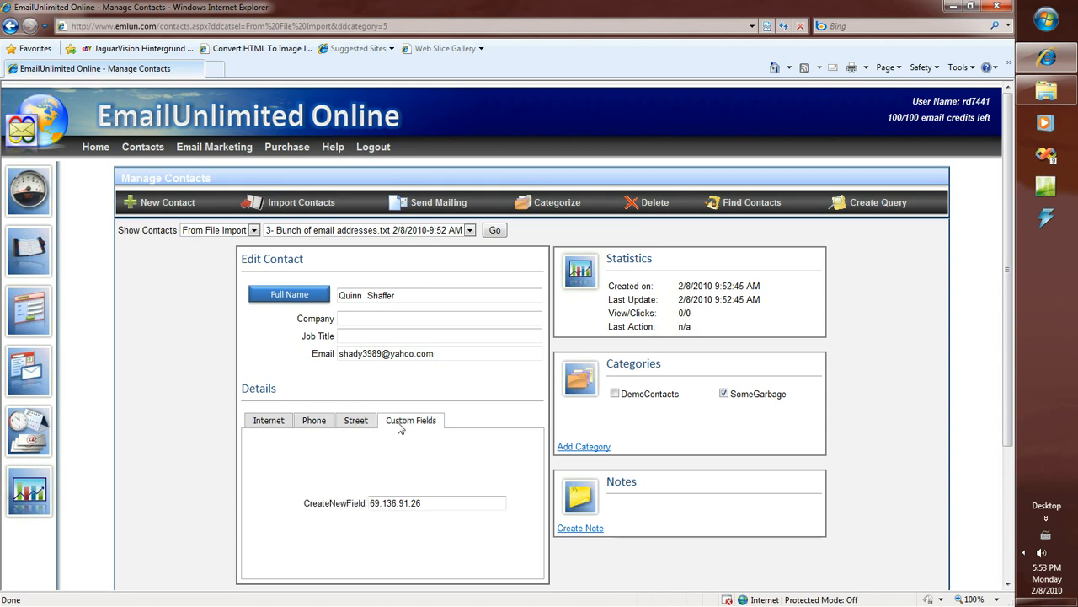
click(275, 421)
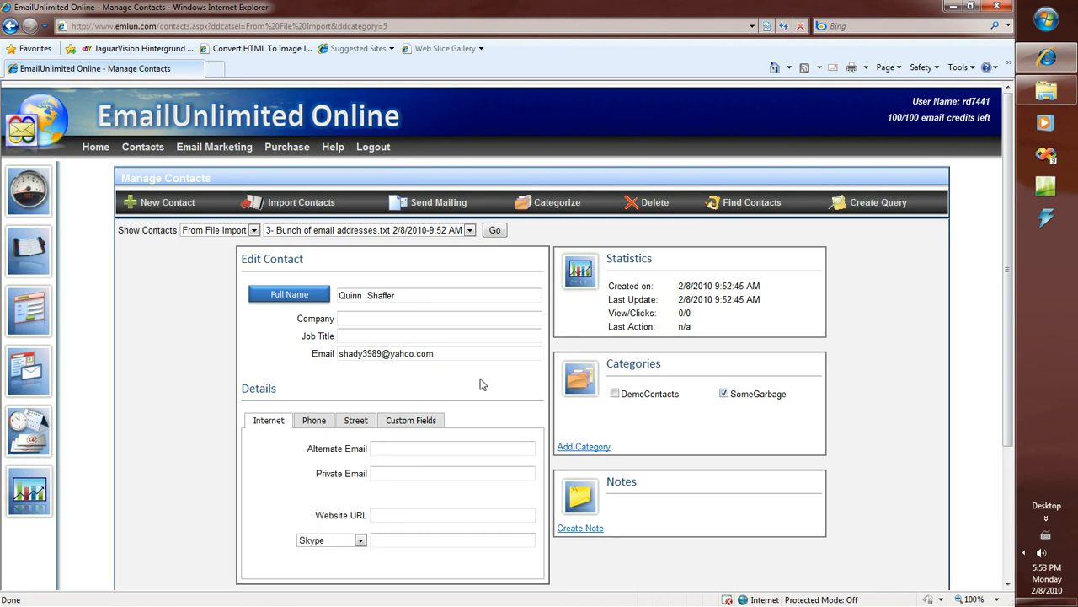
scroll(453, 350, down, 3)
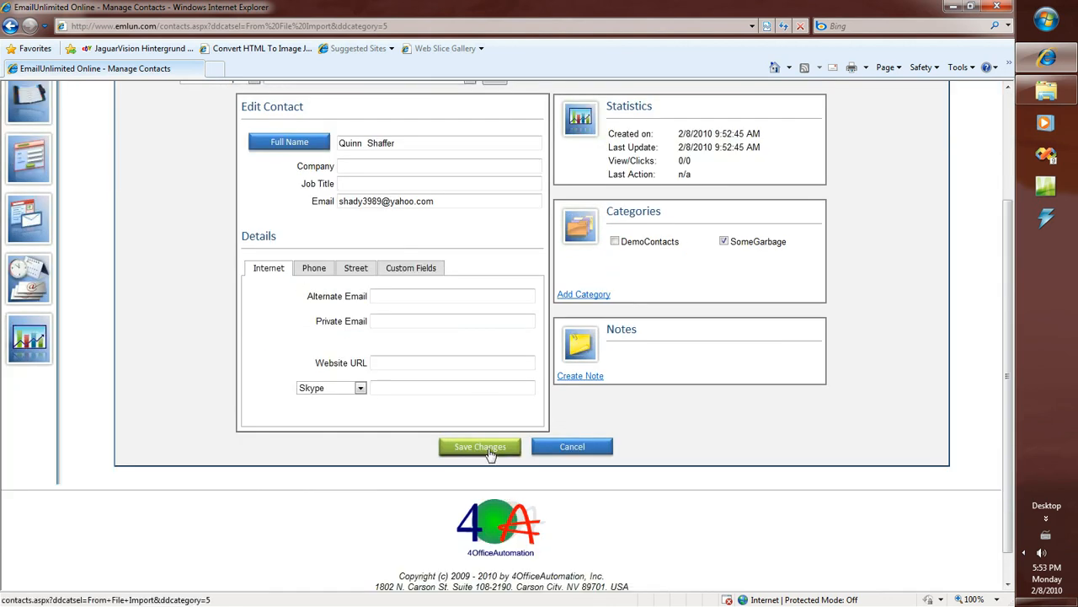
click(569, 448)
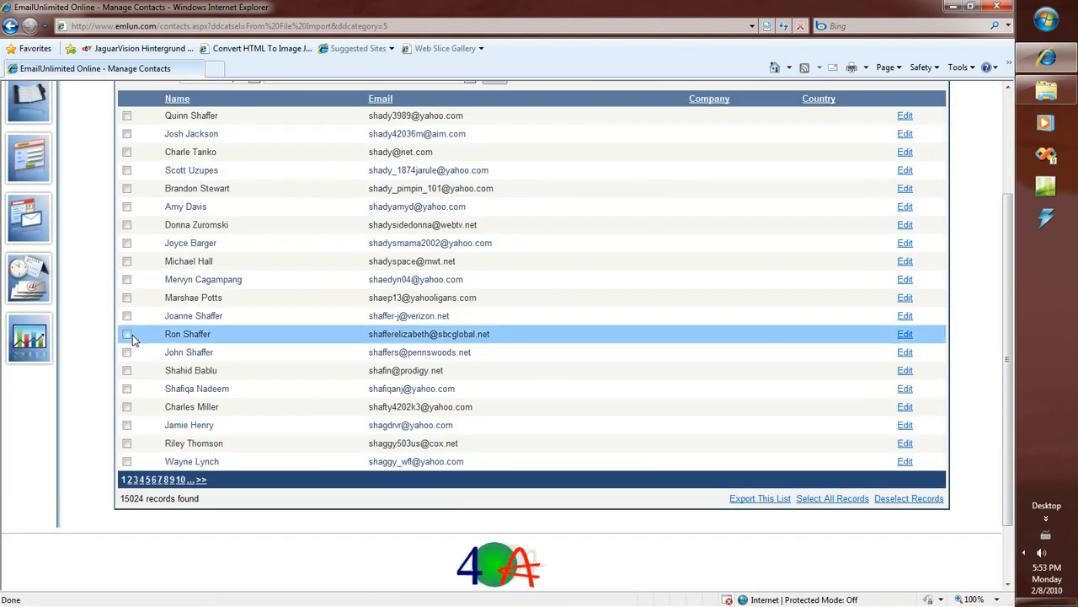
Start another contact import with the category DemoContacts and upload "4- Database with layout.txt", previewing the file in the Demo CSVs folder.
scroll(284, 278, up, 3)
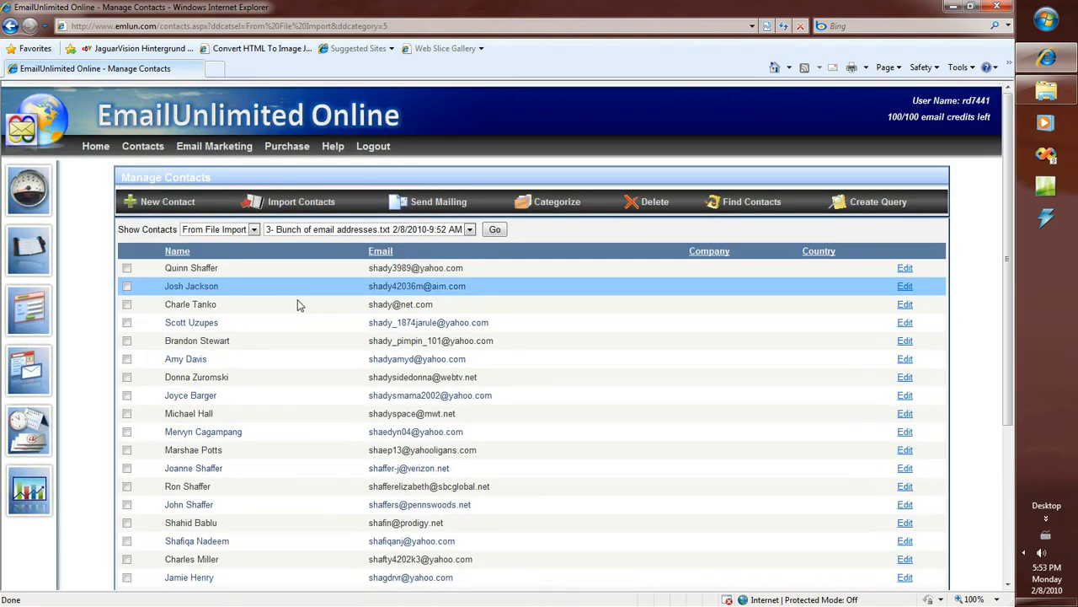
click(296, 206)
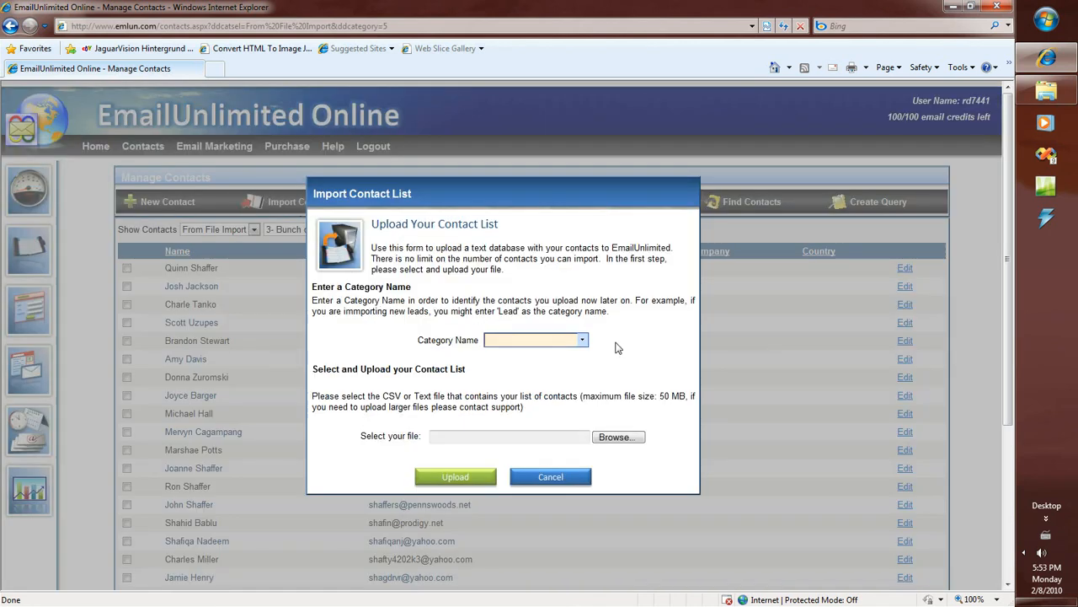
click(584, 340)
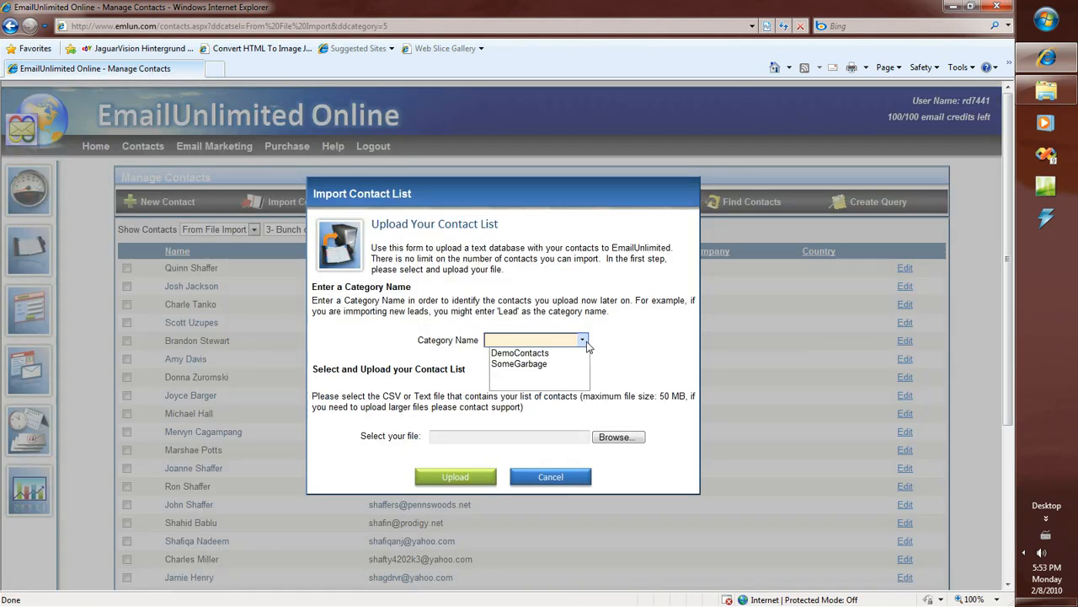
click(529, 352)
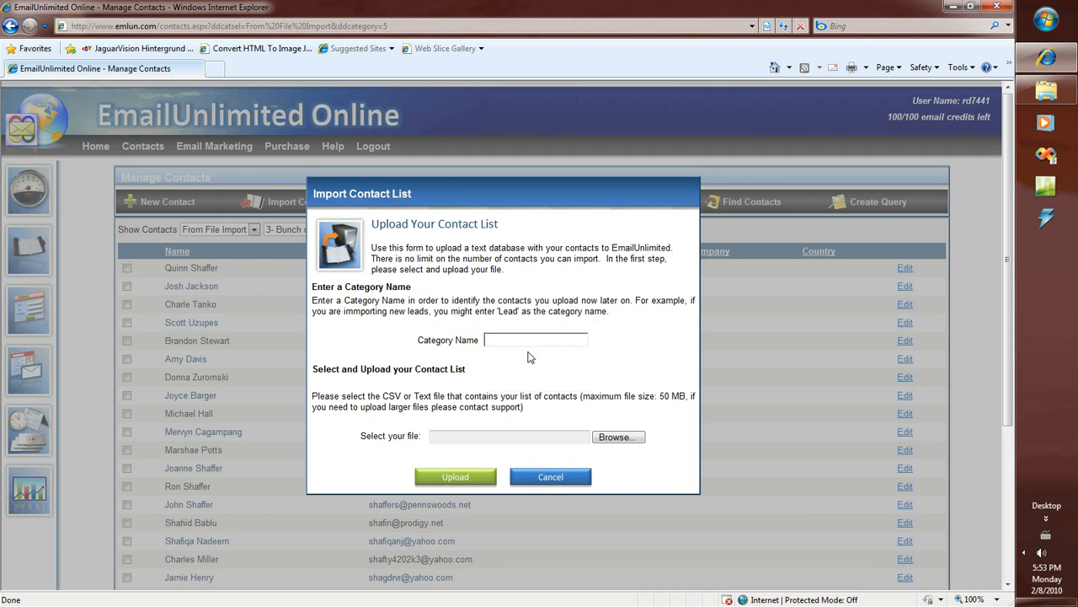
click(600, 436)
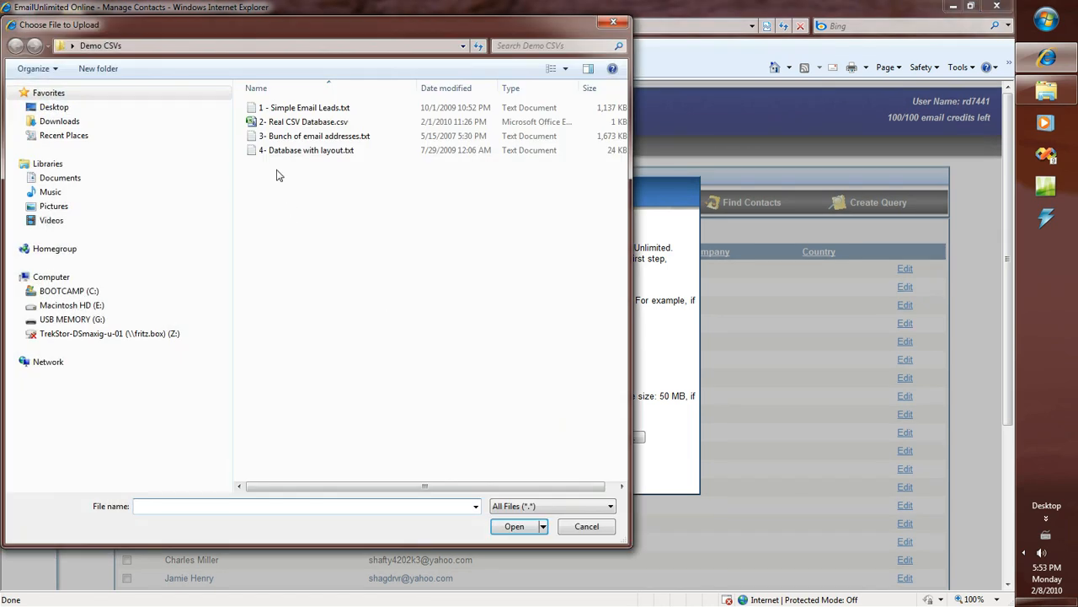
click(297, 152)
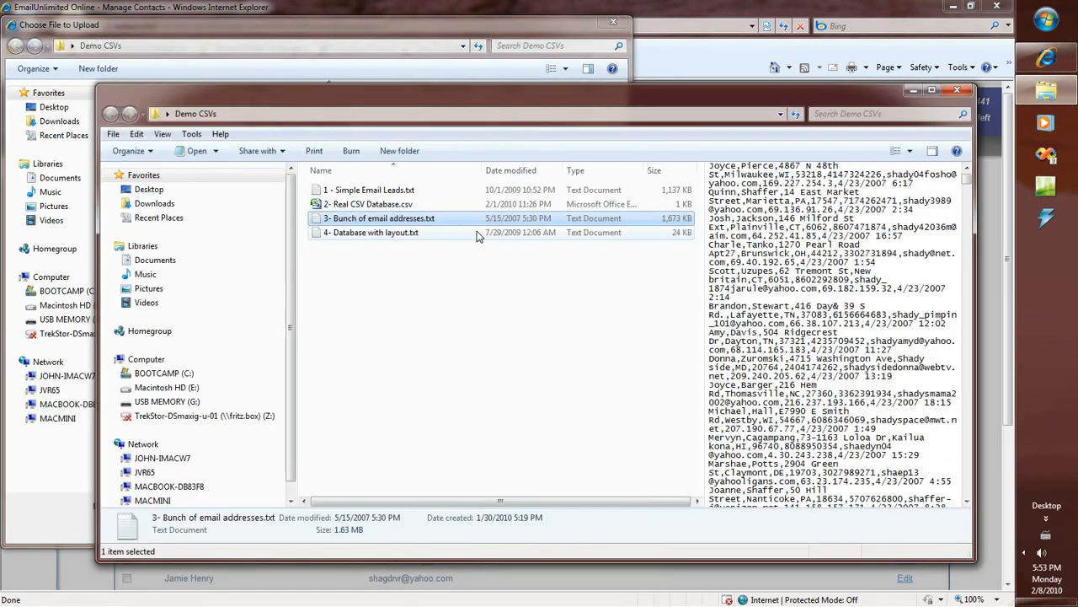
click(410, 234)
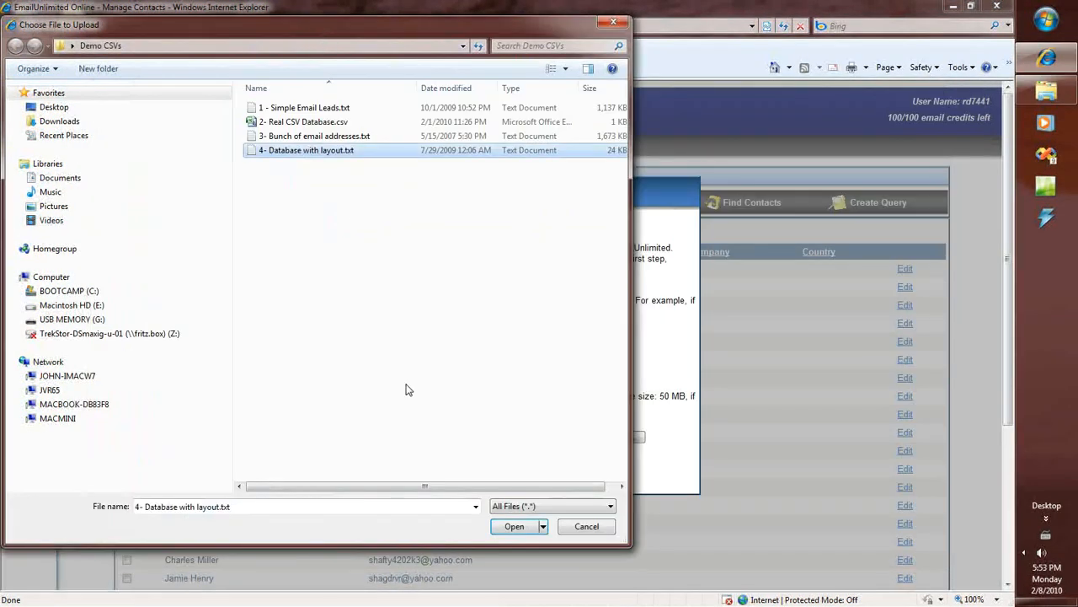
click(516, 529)
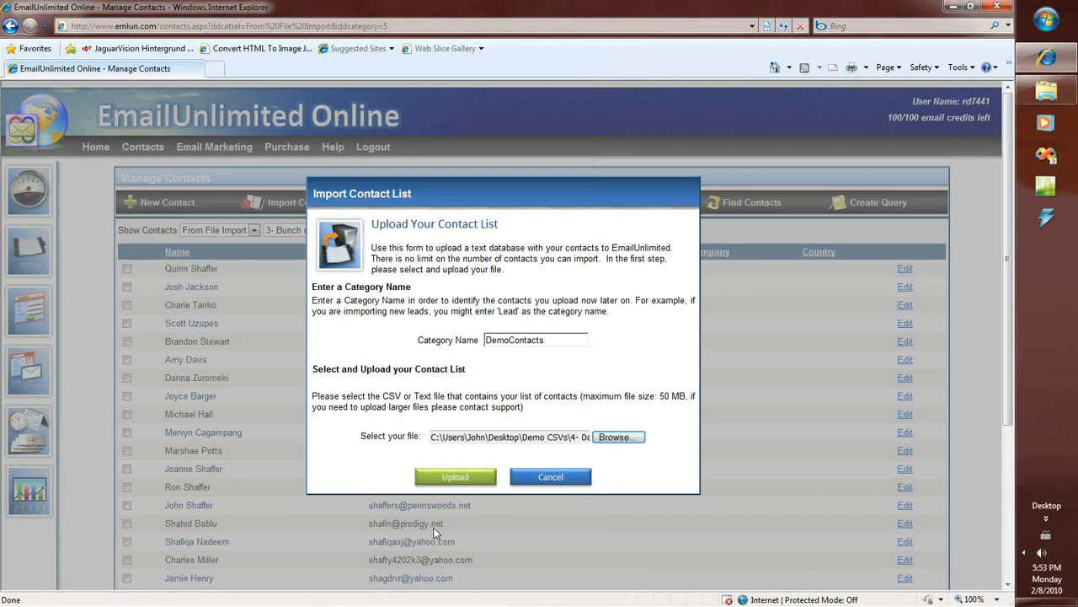
click(426, 480)
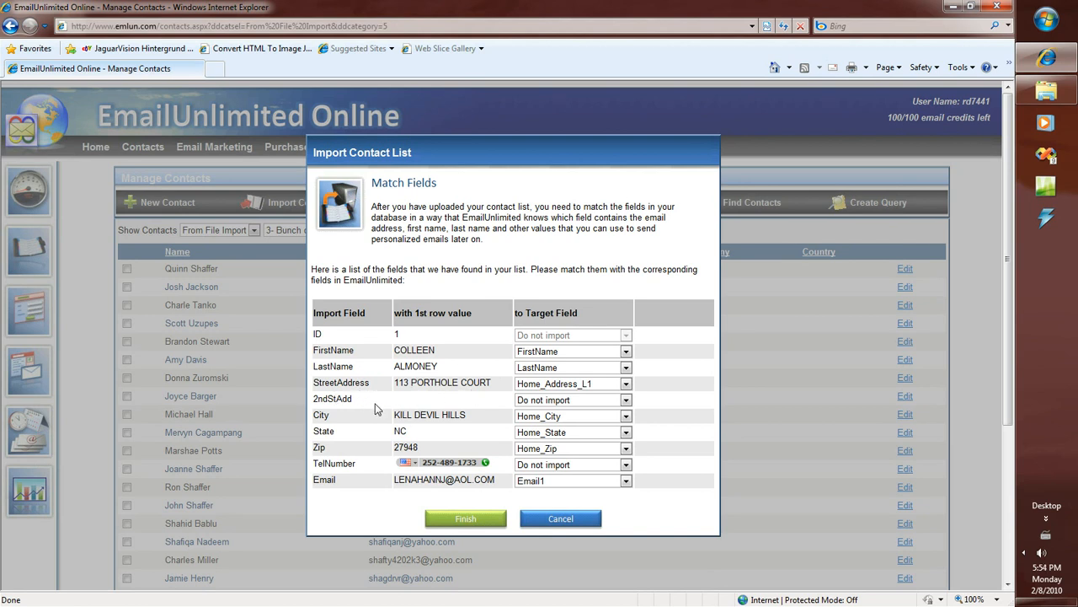
Match 2ndStAdd to Home_Address_L2 and TelNumber to Home_Phone, and complete the import.
click(533, 408)
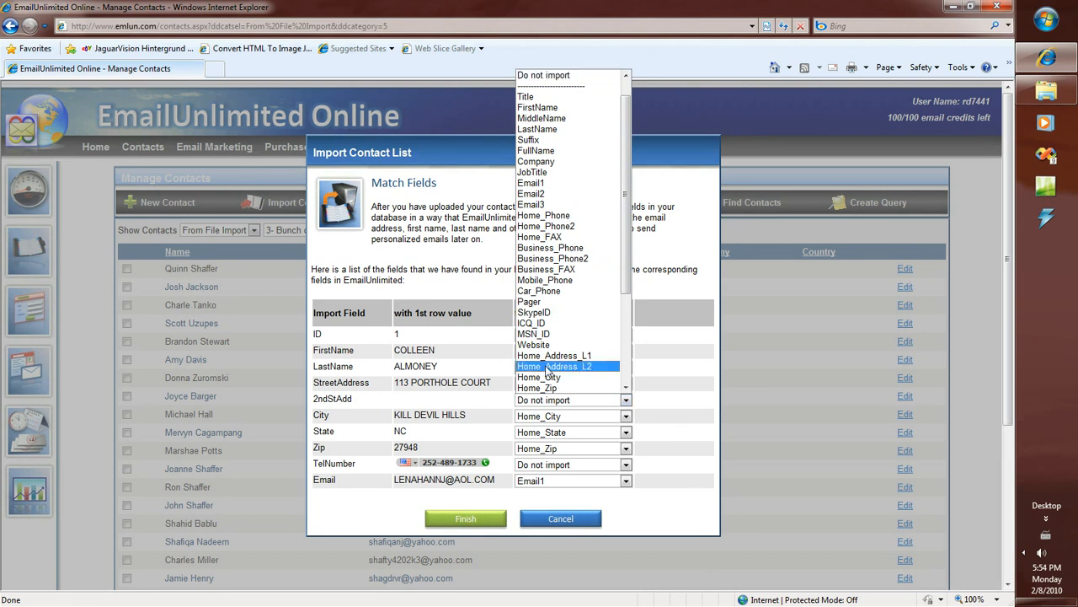
click(546, 368)
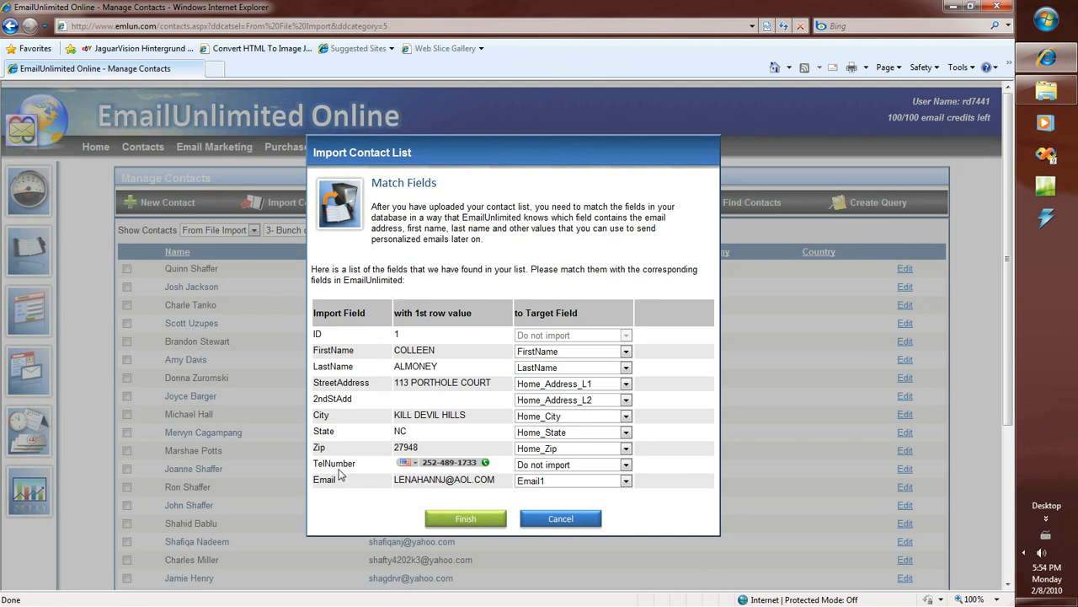
click(548, 465)
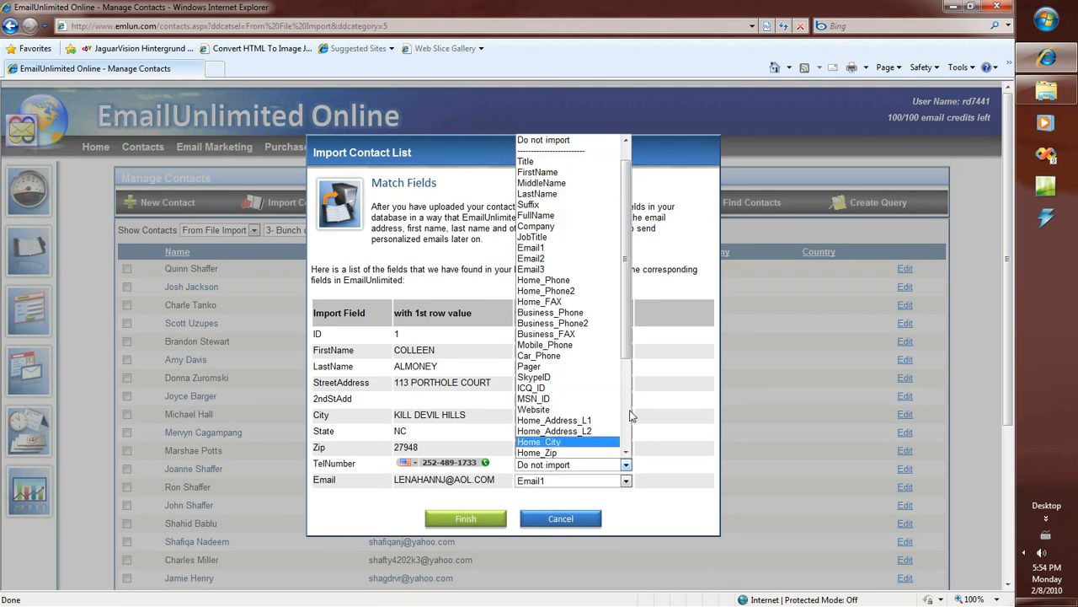
scroll(632, 414, down, 5)
drag(632, 415, 630, 361)
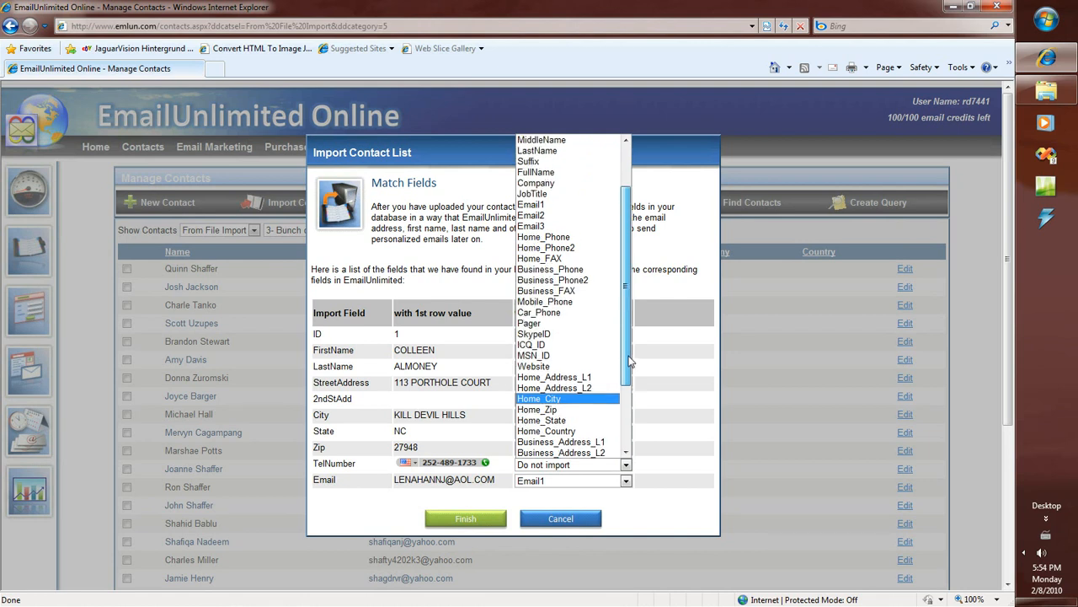
click(544, 237)
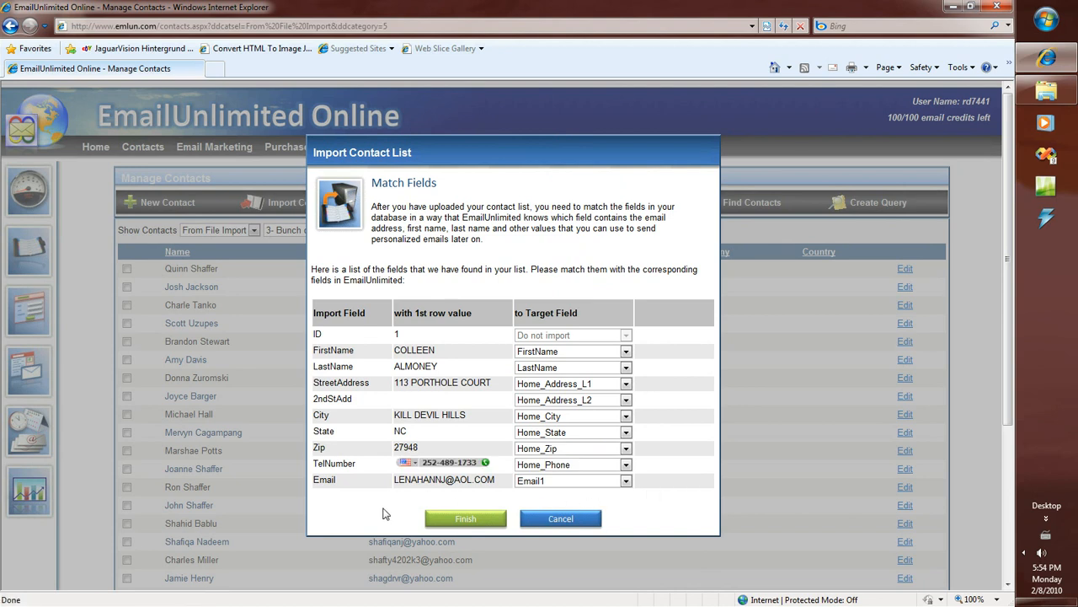
click(455, 518)
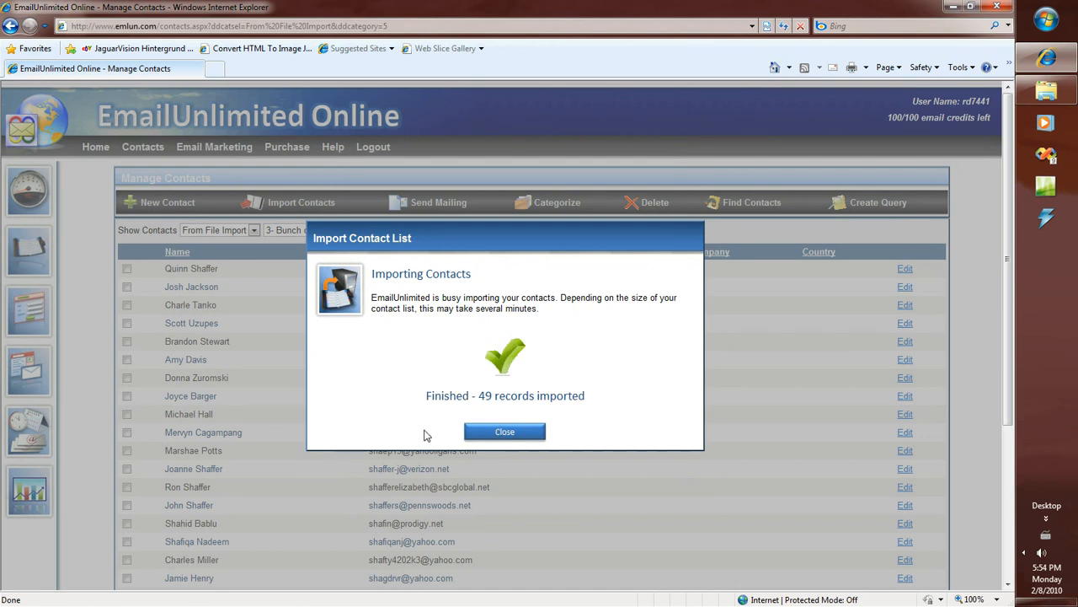
click(505, 433)
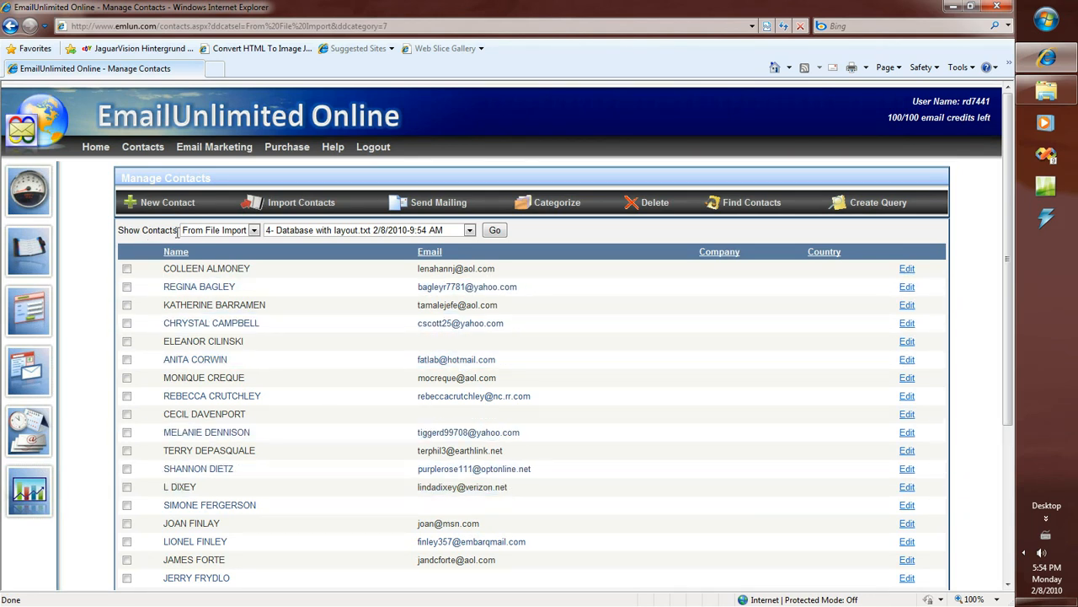
Display all contacts in the contact manager and look through the list down to its record count.
click(253, 231)
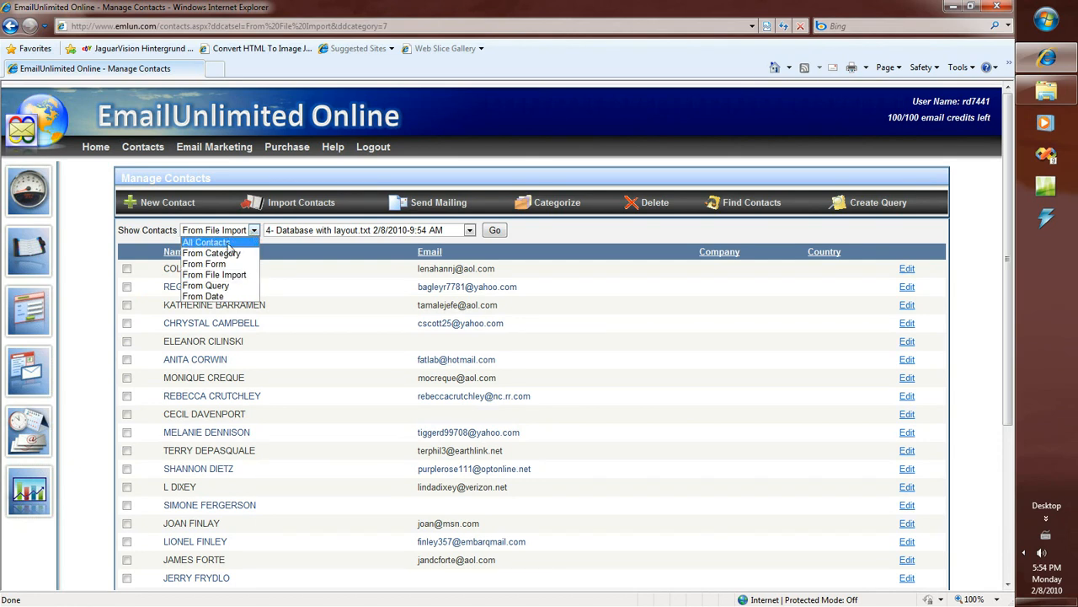
click(219, 243)
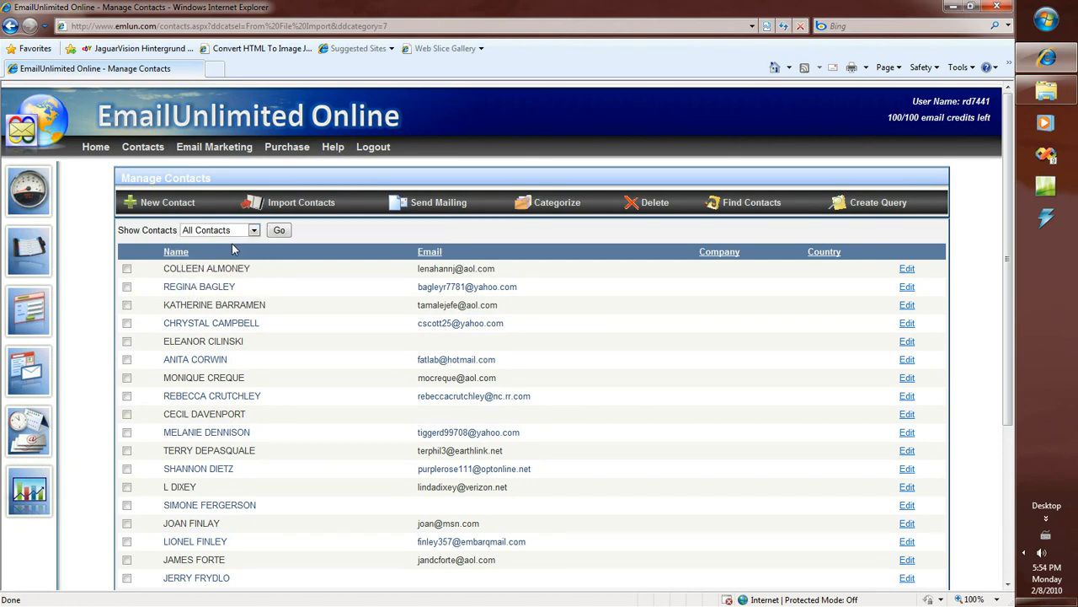
click(277, 231)
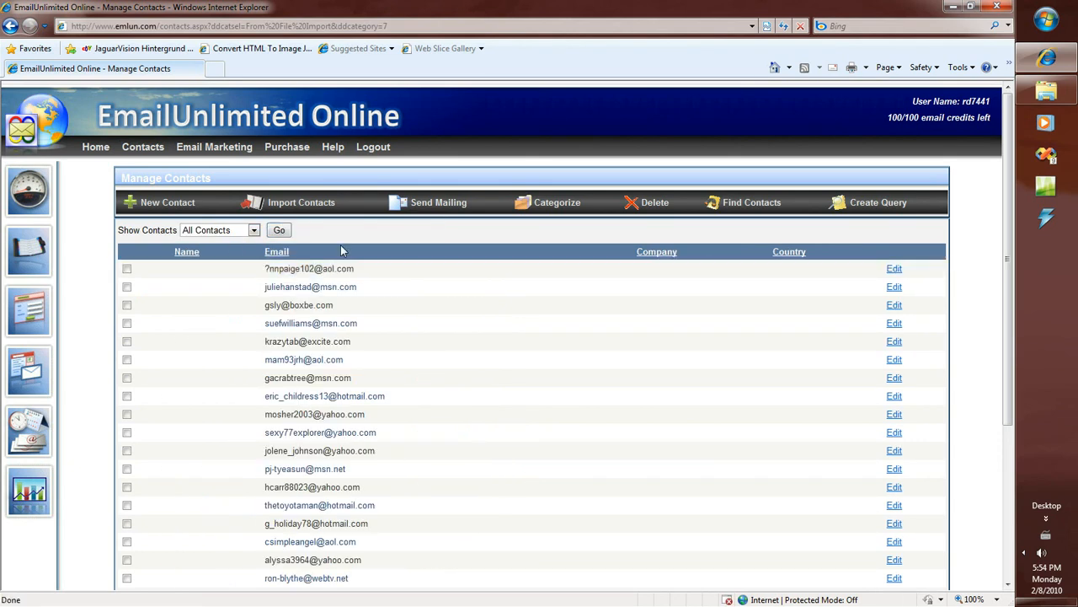
scroll(342, 250, down, 3)
scroll(289, 304, up, 2)
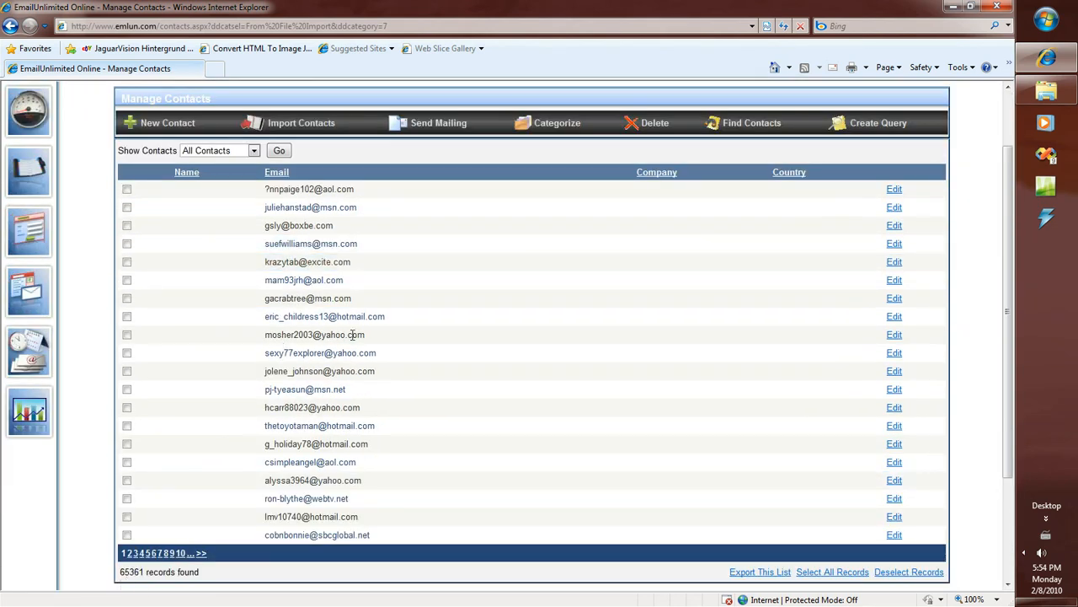
Filter the contact list by category to show only the DemoContacts entries.
click(254, 150)
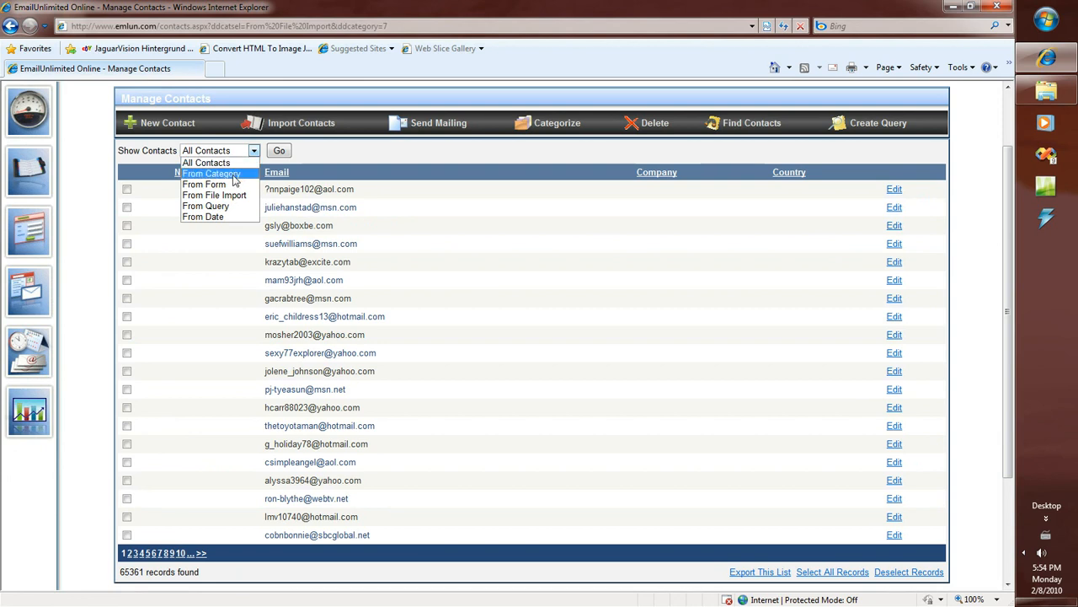
click(224, 174)
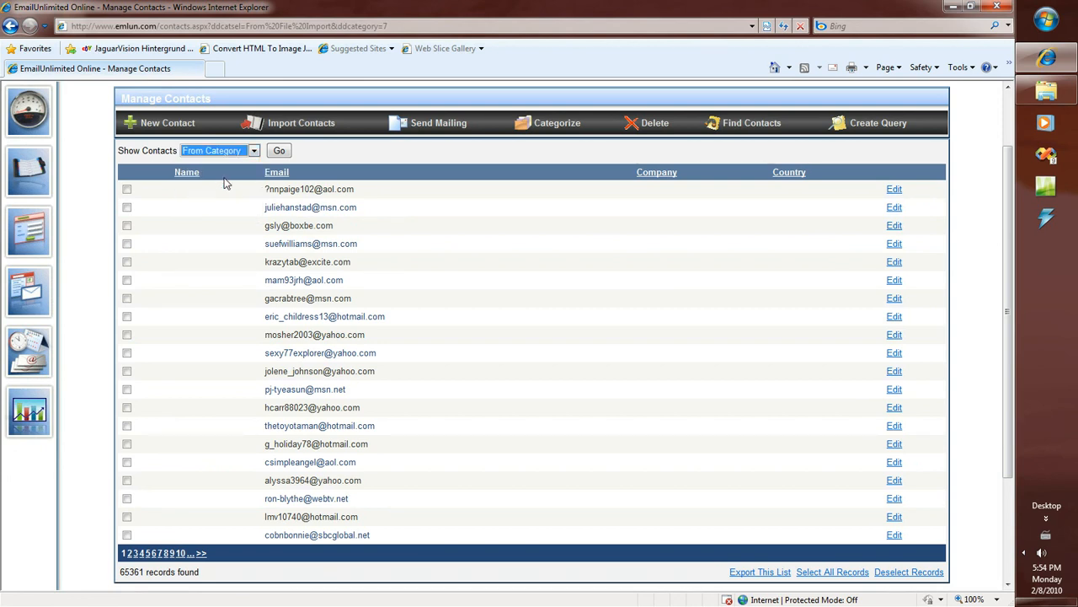
click(331, 150)
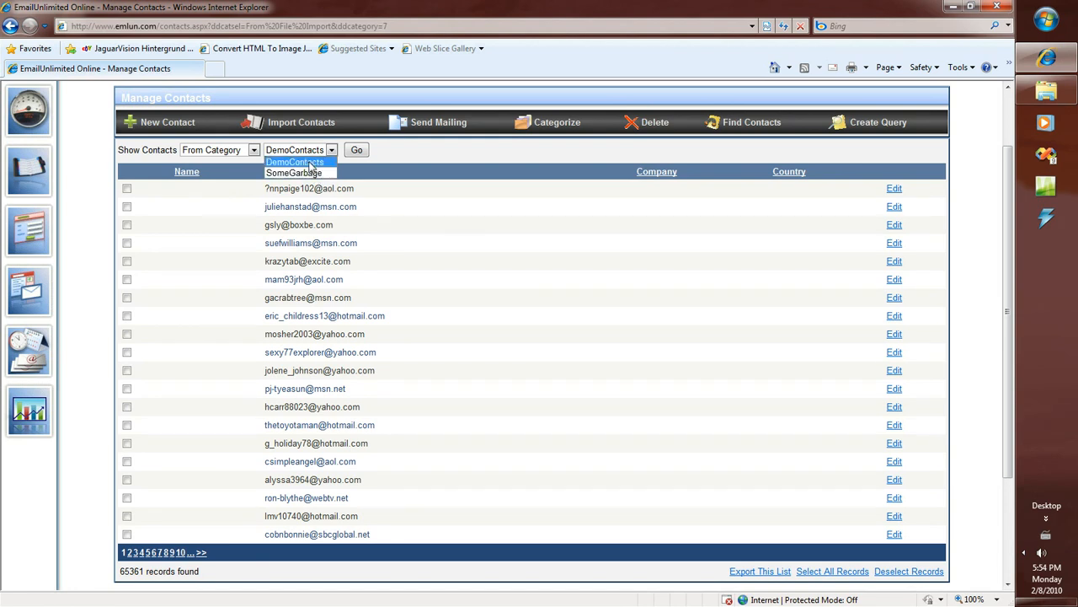
click(310, 165)
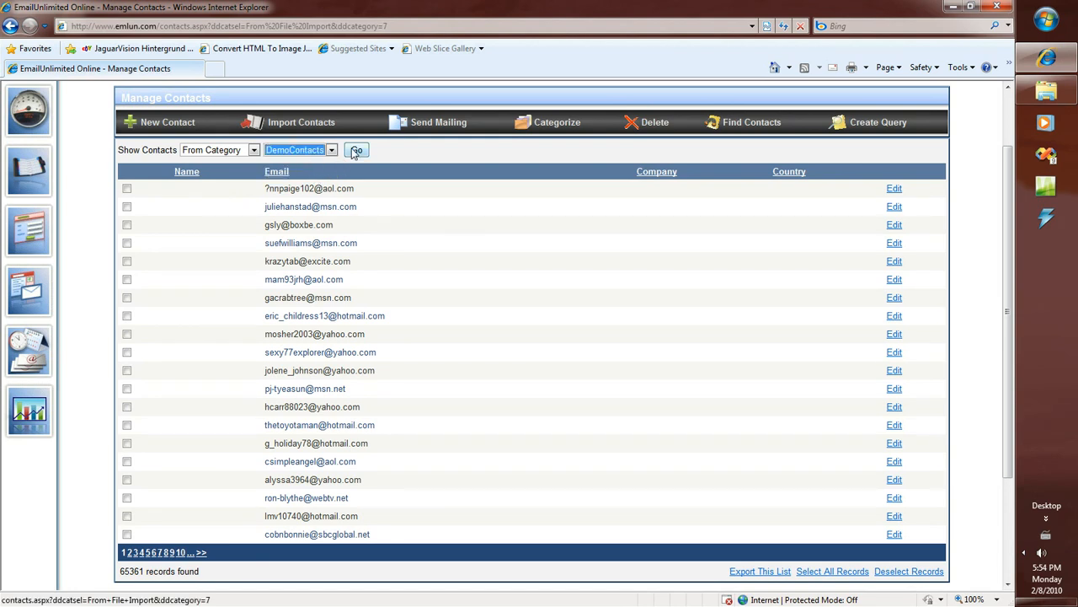
click(355, 151)
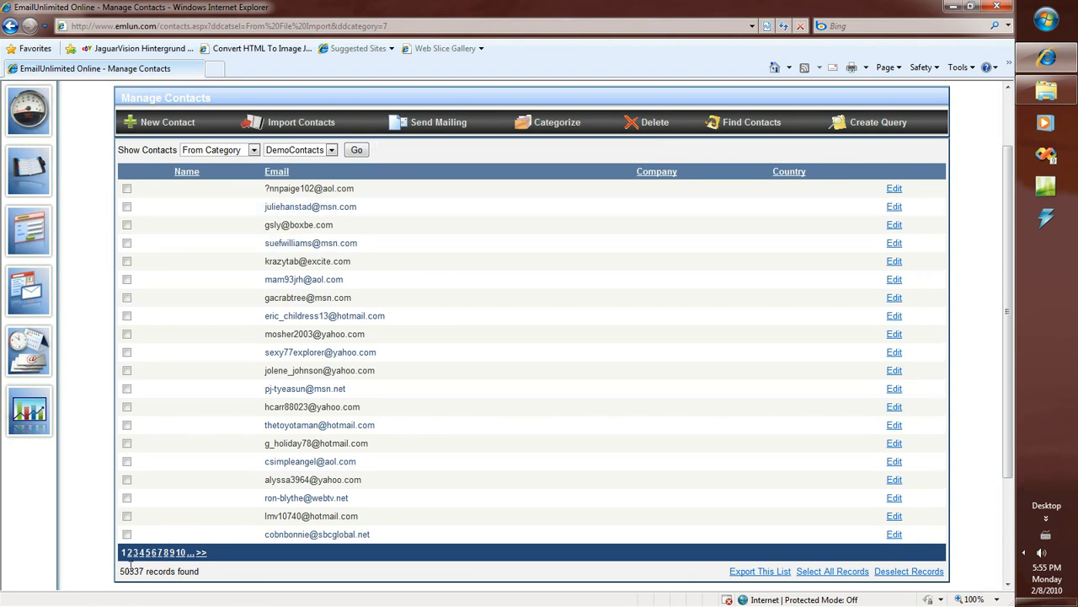
Switch the category filter to SomeGarbage and display its contacts.
click(332, 152)
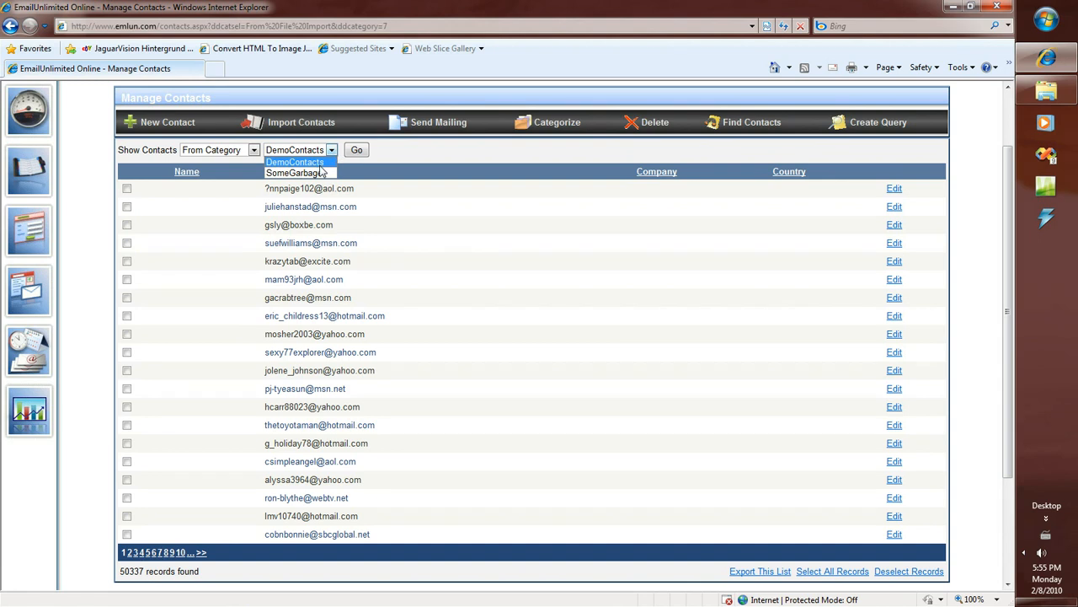
click(321, 171)
click(358, 150)
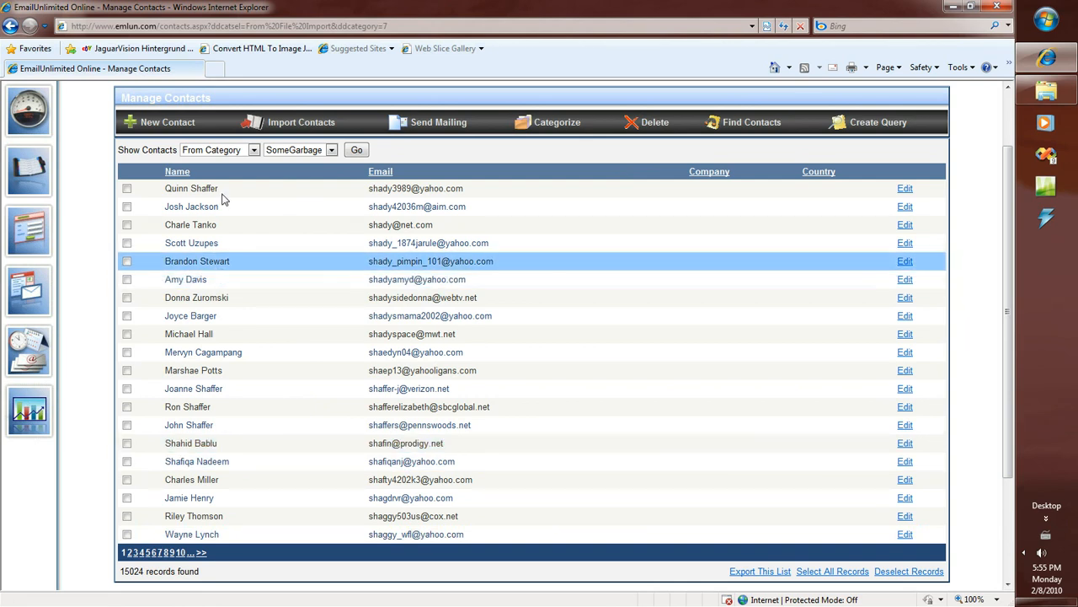
Show only the contacts from the file import "2- Real CSV Database.csv", and minimize the browser window to reveal the Demo CSVs folder.
click(250, 151)
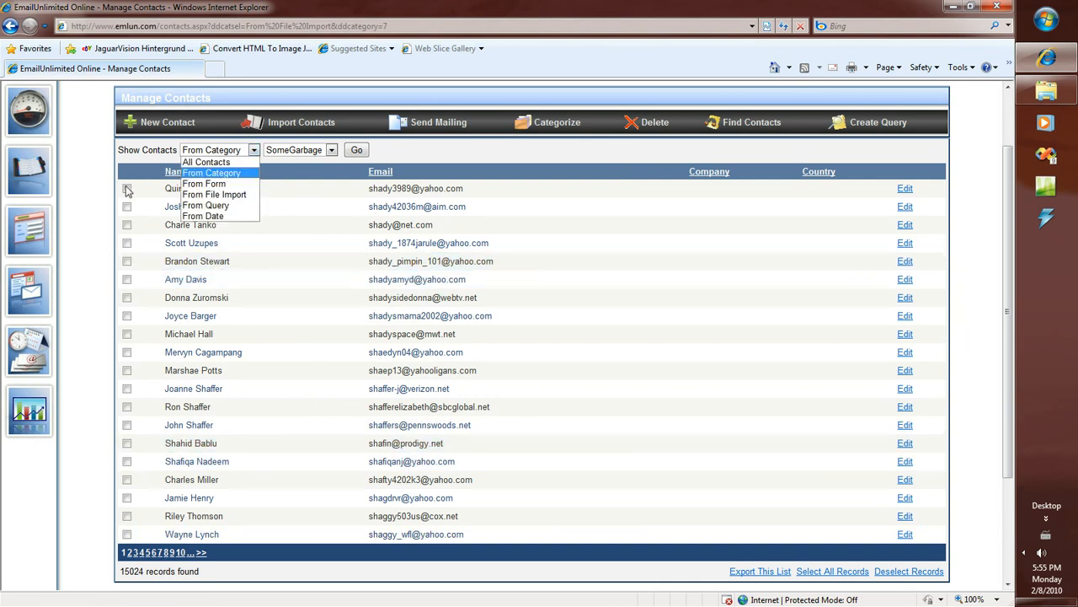
click(215, 195)
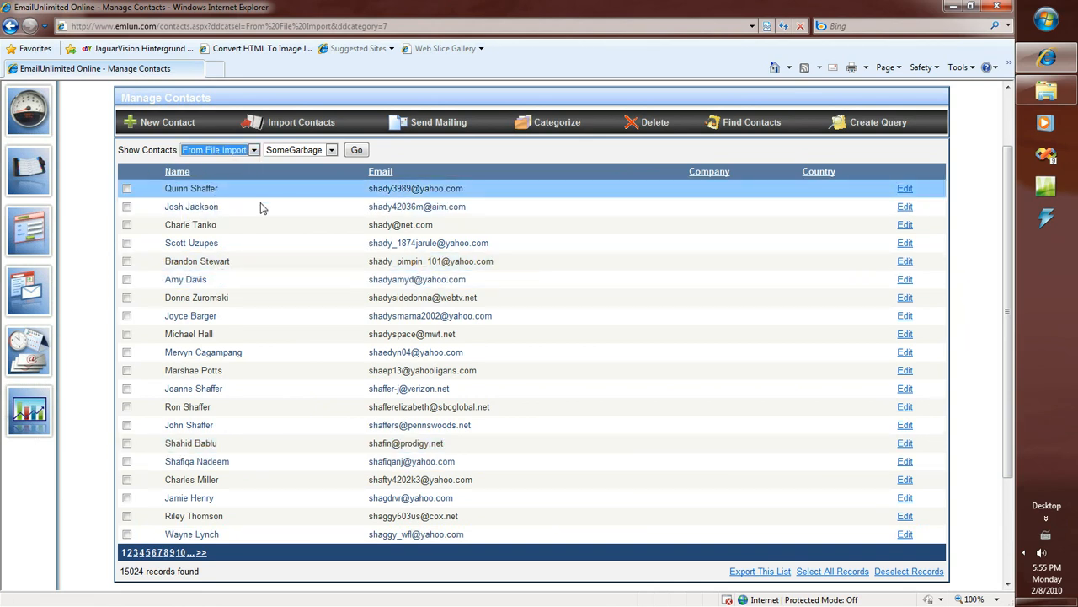
click(468, 151)
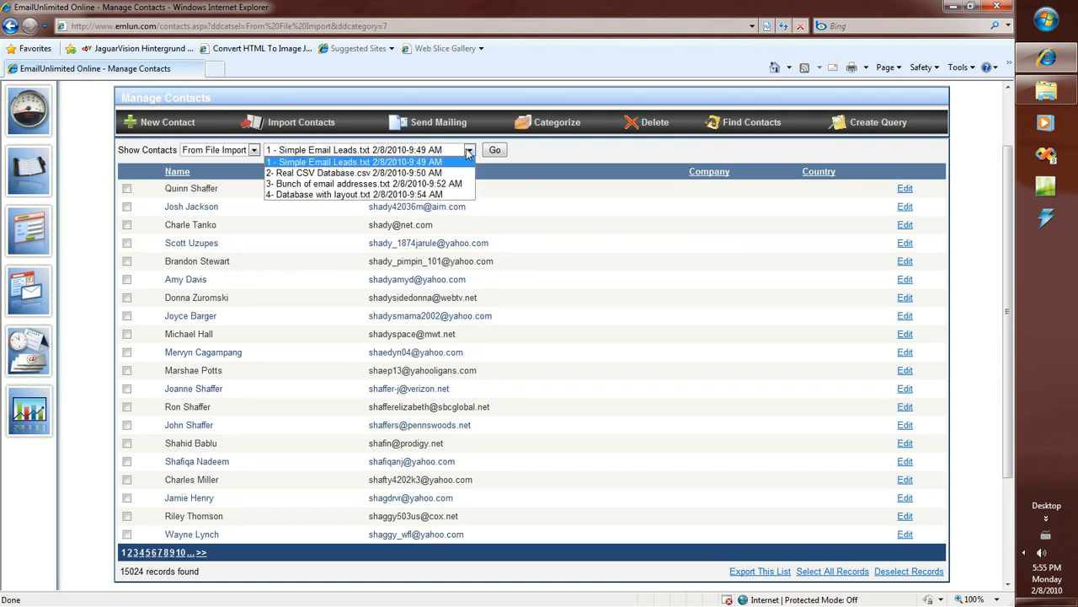
click(302, 175)
click(497, 150)
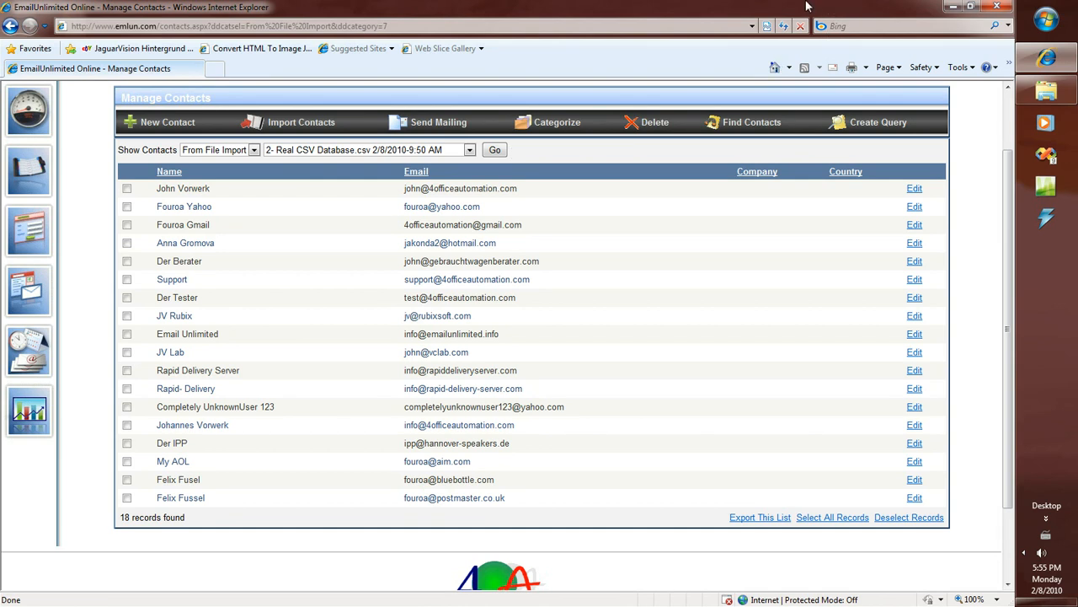
click(953, 7)
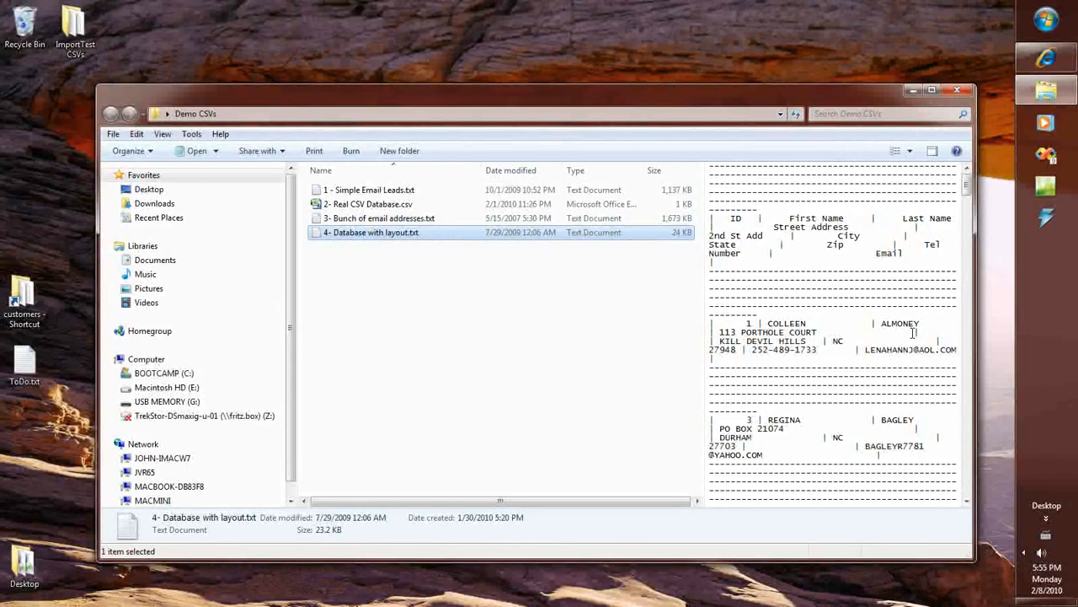